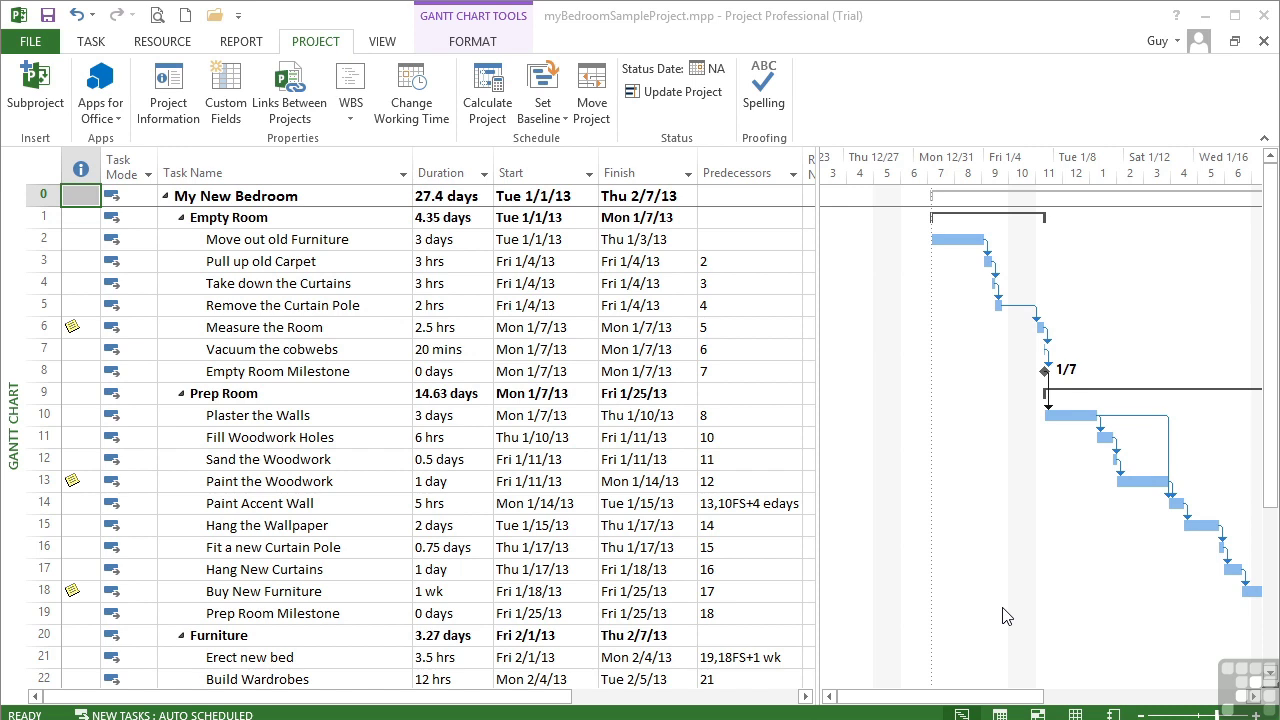
- Open the full Apps for Office list and look through both the account's own apps and the featured apps
click(366, 374)
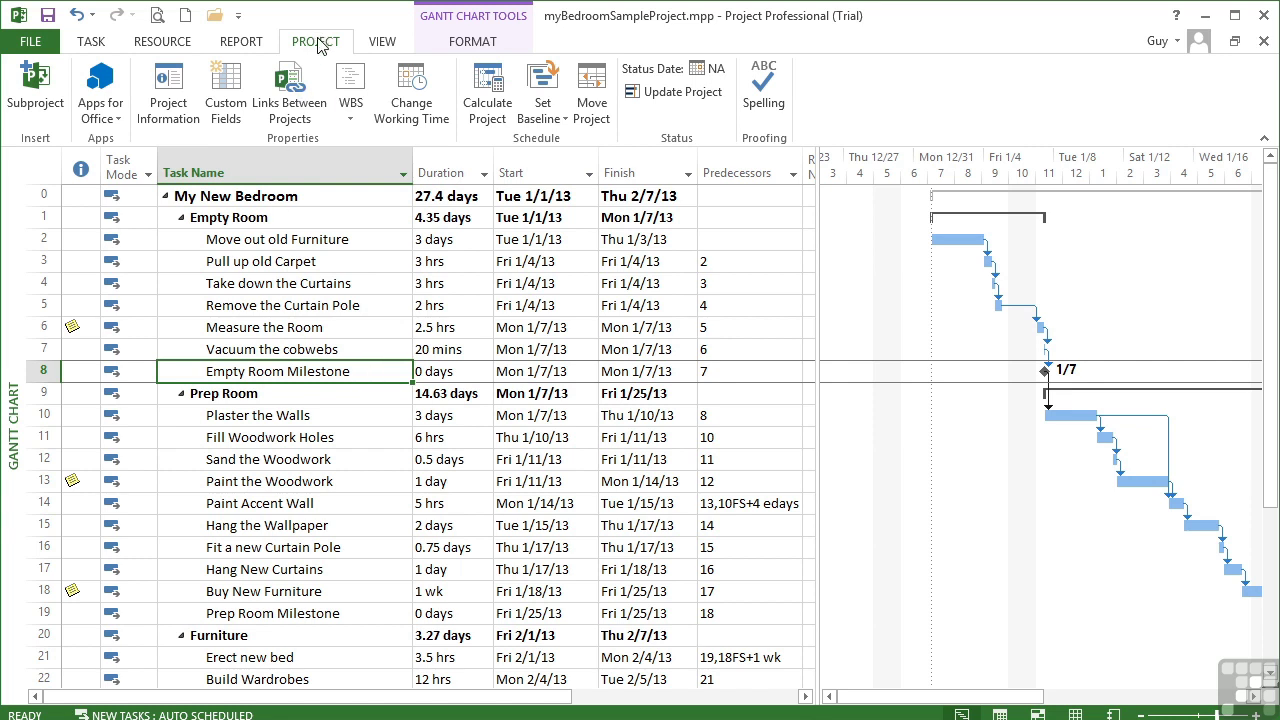
click(117, 122)
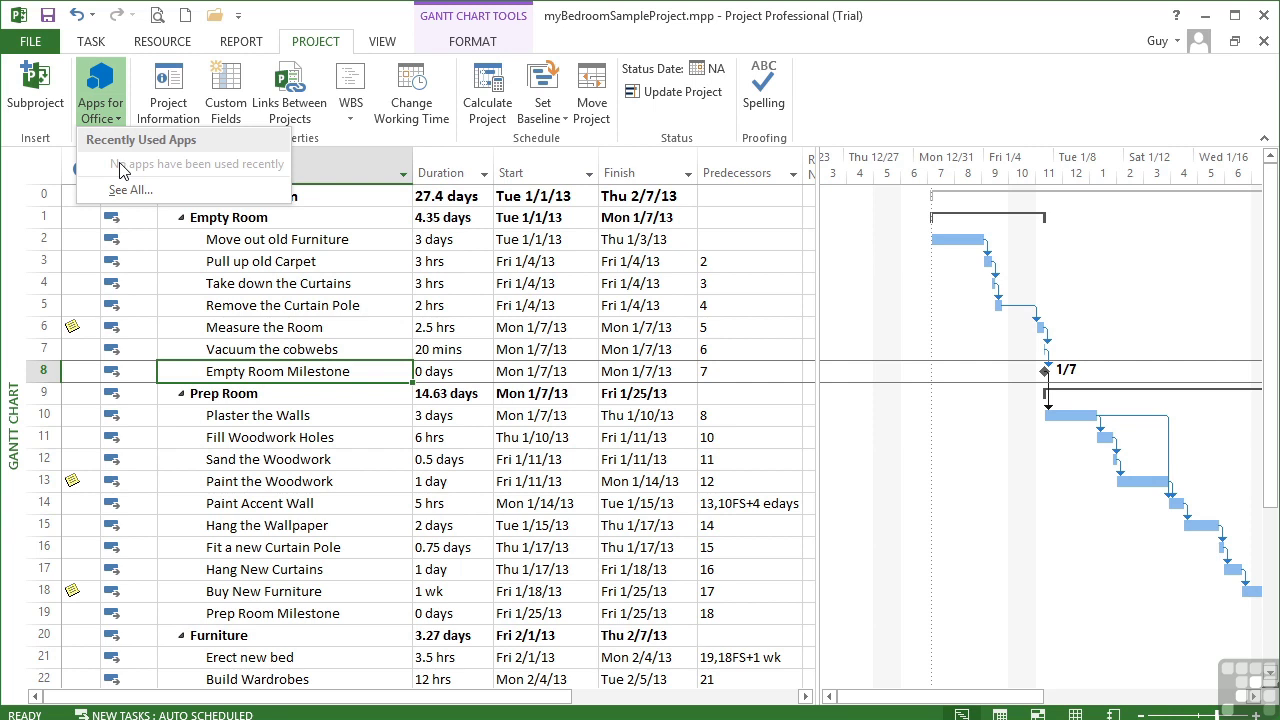
click(142, 193)
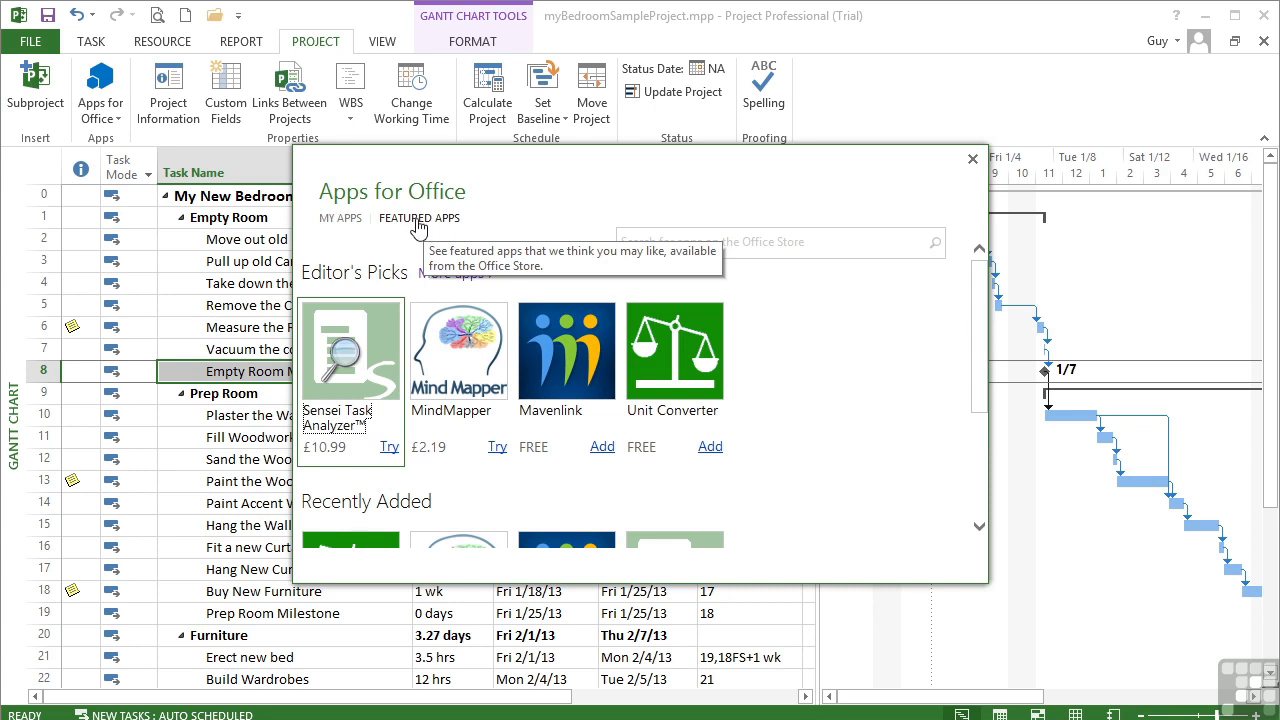
click(340, 218)
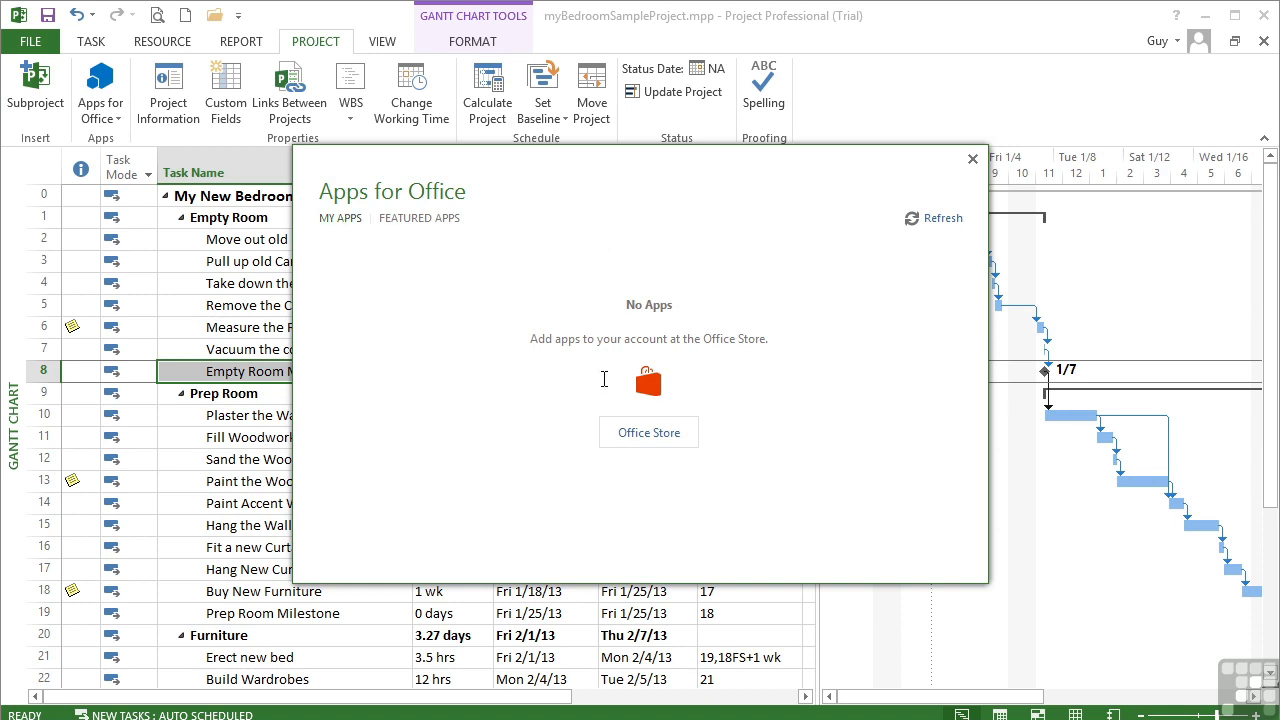
click(413, 228)
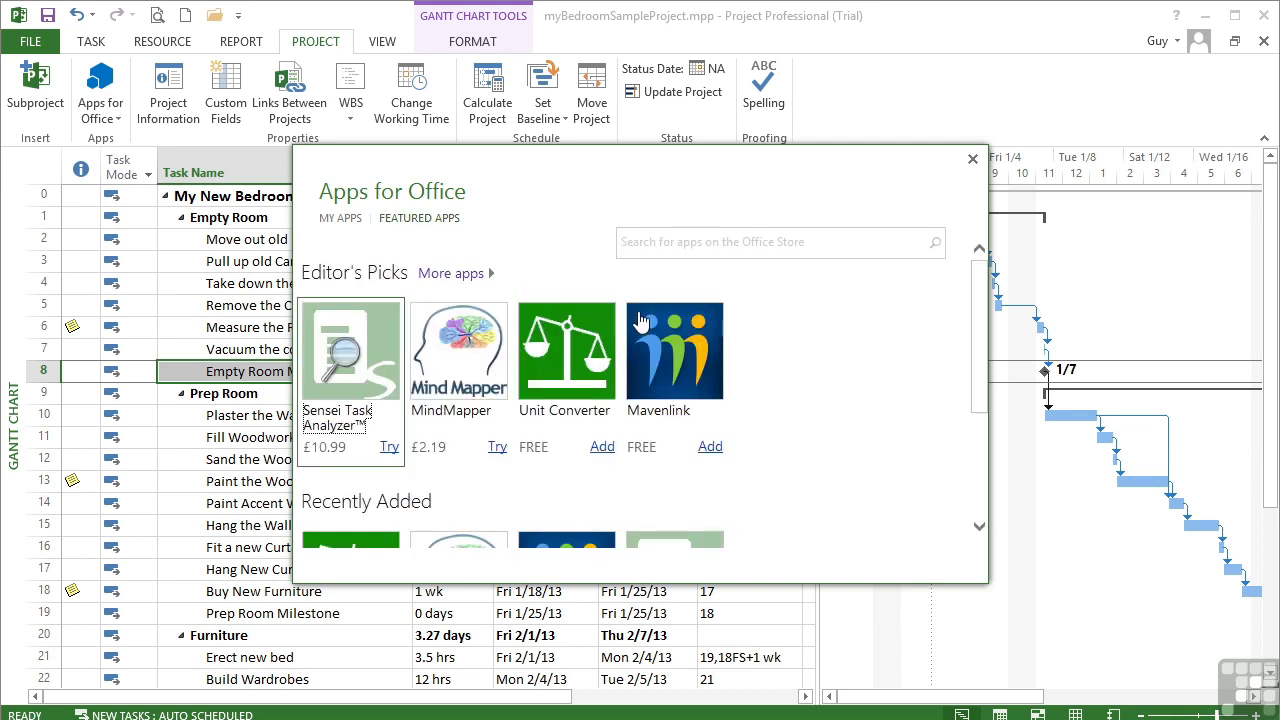
mouse_move(983, 371)
mouse_down()
mouse_move(983, 411)
mouse_move(981, 386)
mouse_up()
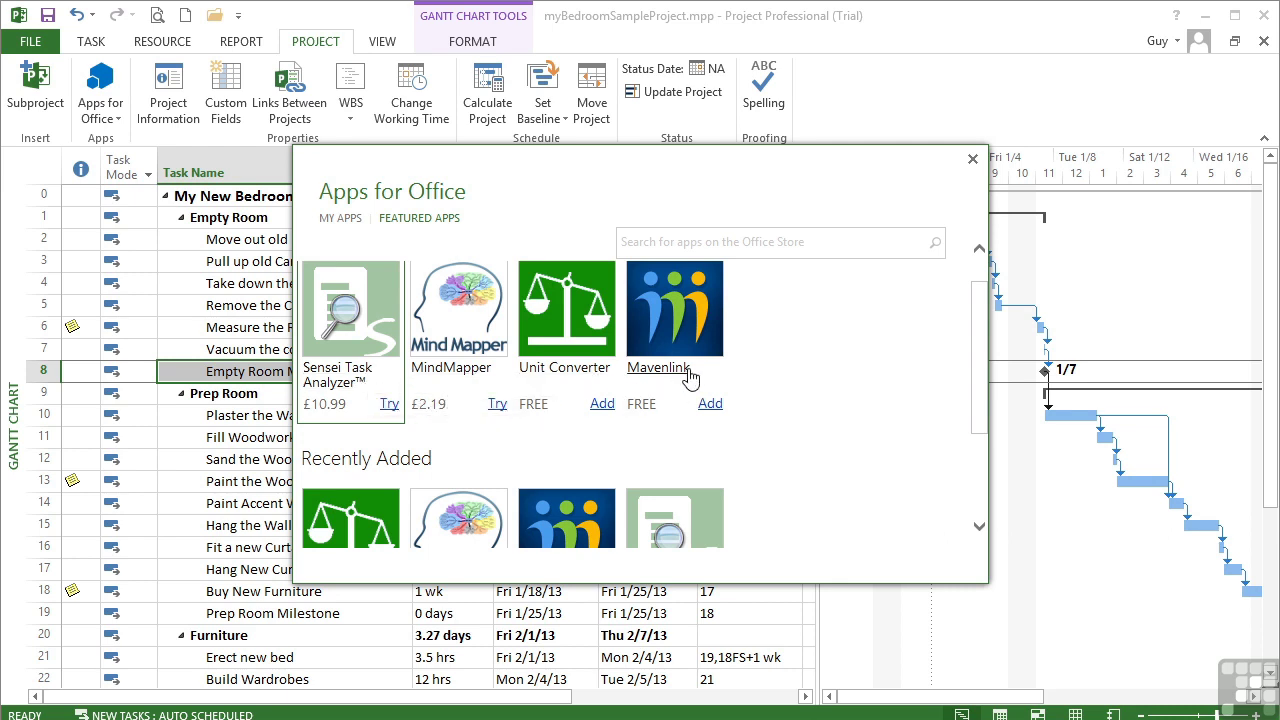
drag(980, 427, 976, 446)
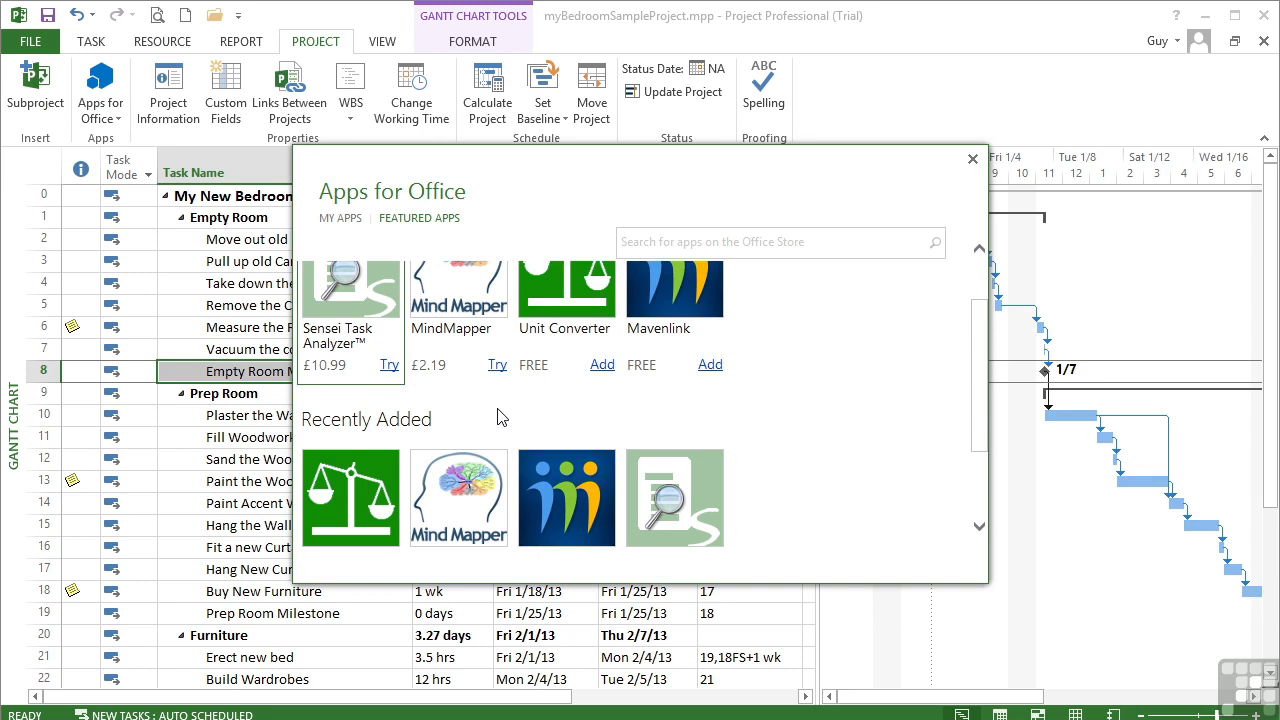
scroll(500, 417, up, 2)
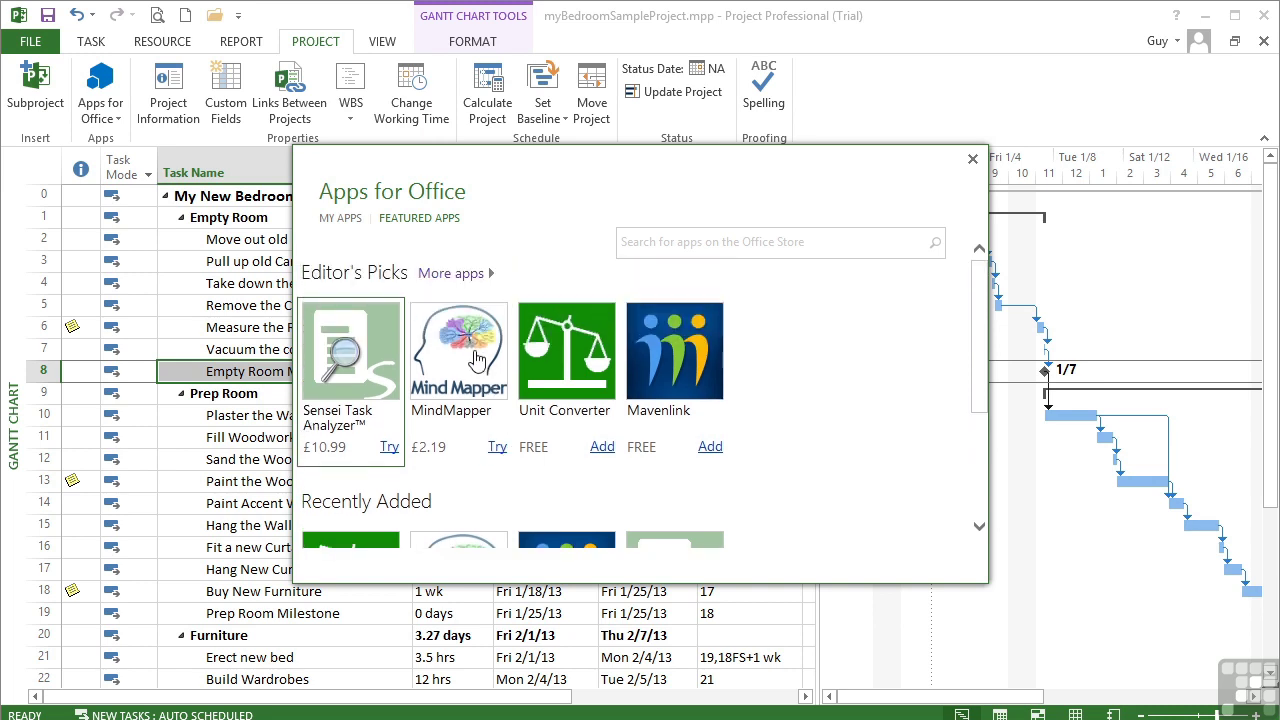
- Open the Office Store in Firefox from the Editor's Picks' More apps link and look through the Featured Apps and New Apps
click(459, 282)
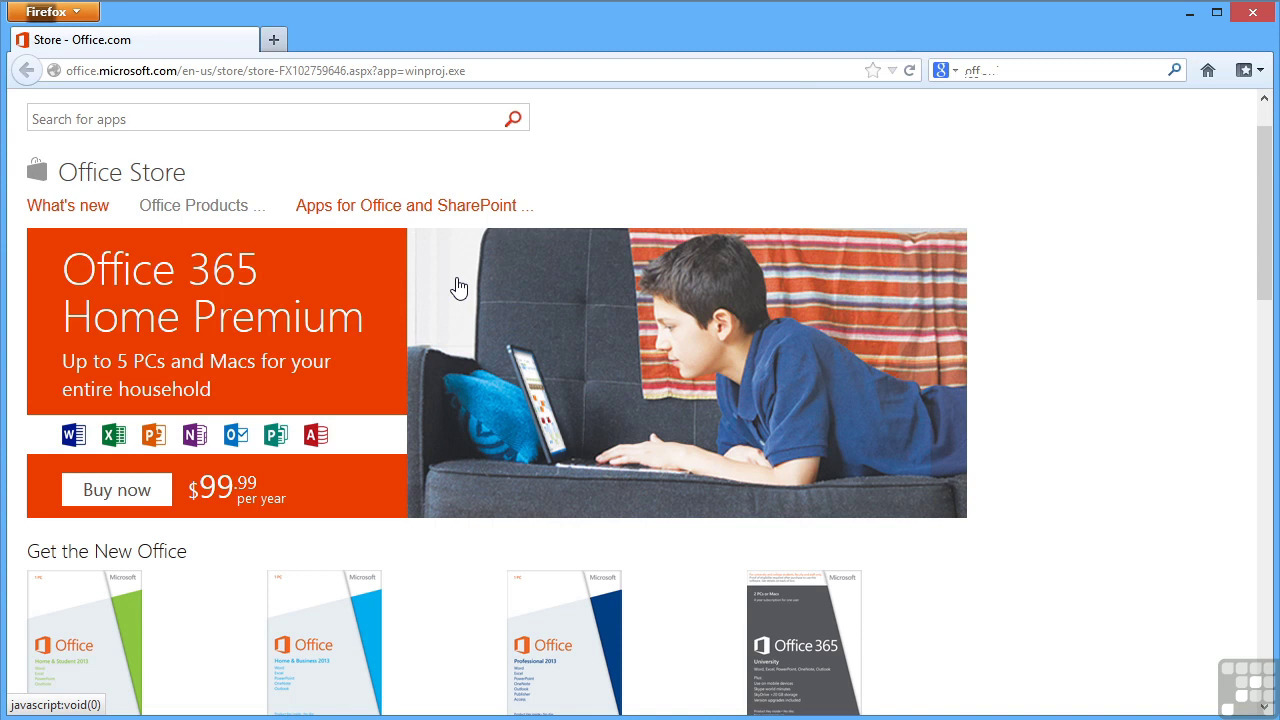
scroll(397, 411, down, 7)
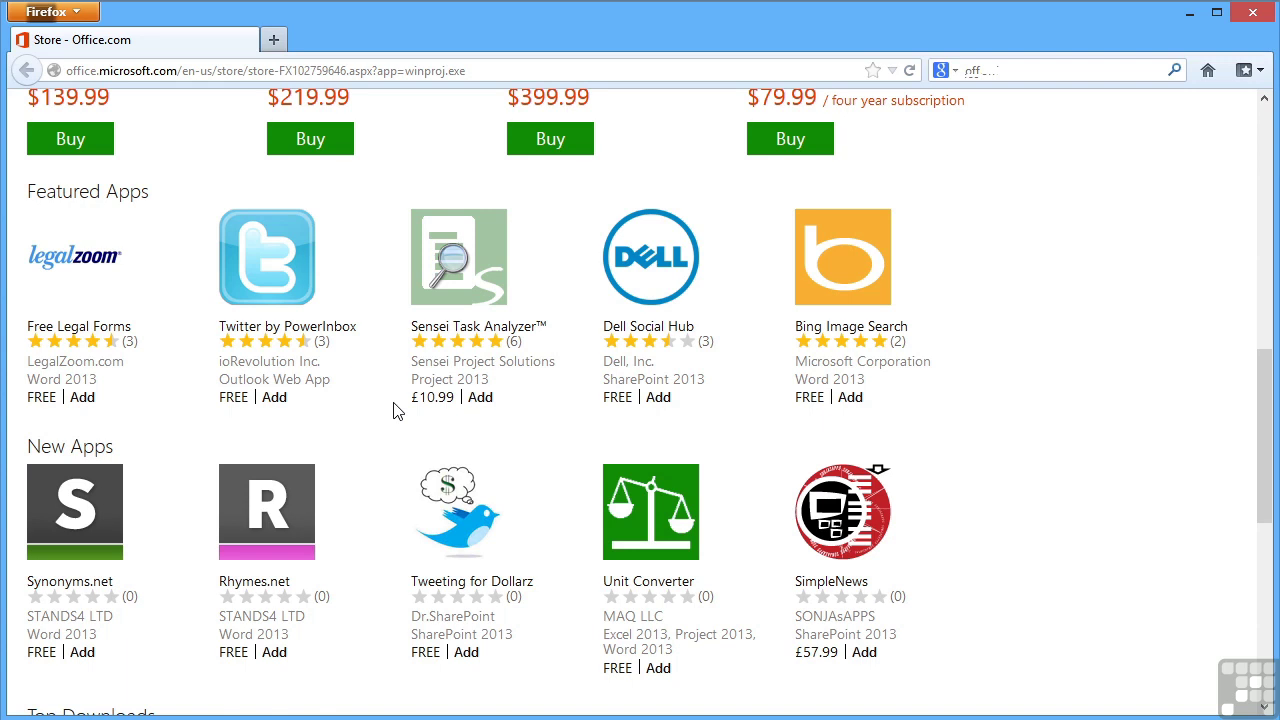
scroll(397, 411, down, 2)
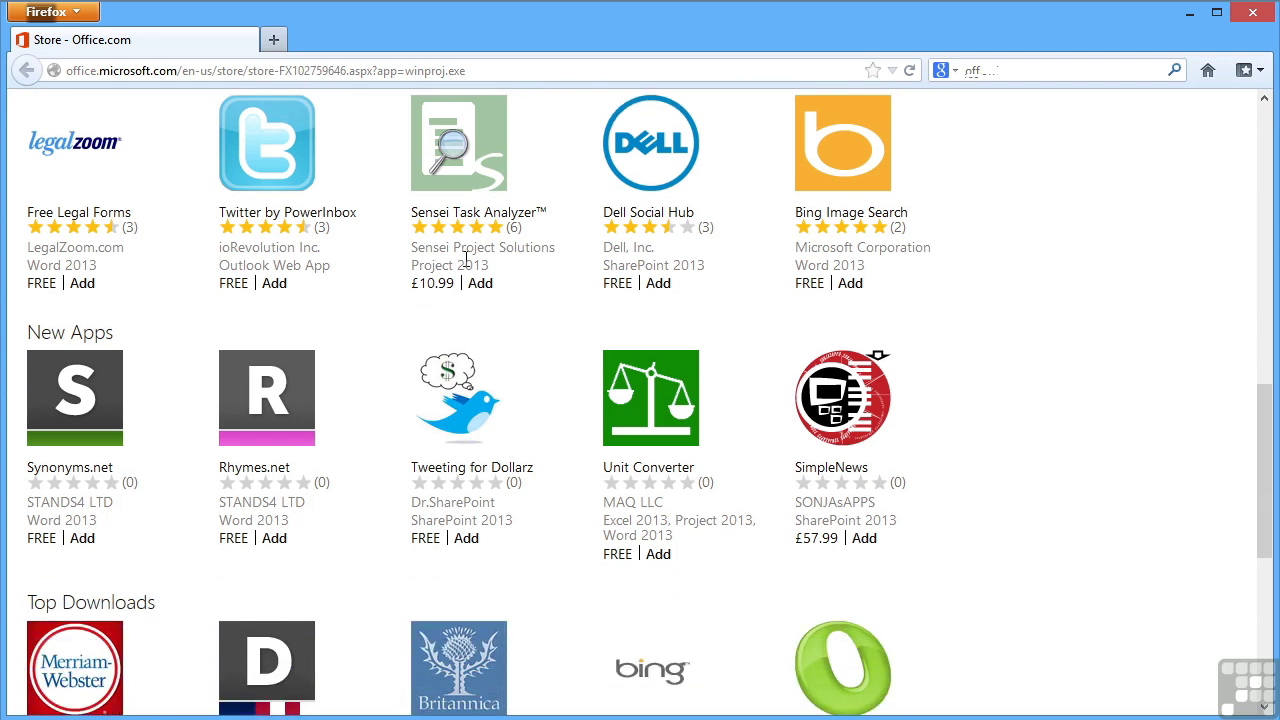
scroll(365, 410, up, 9)
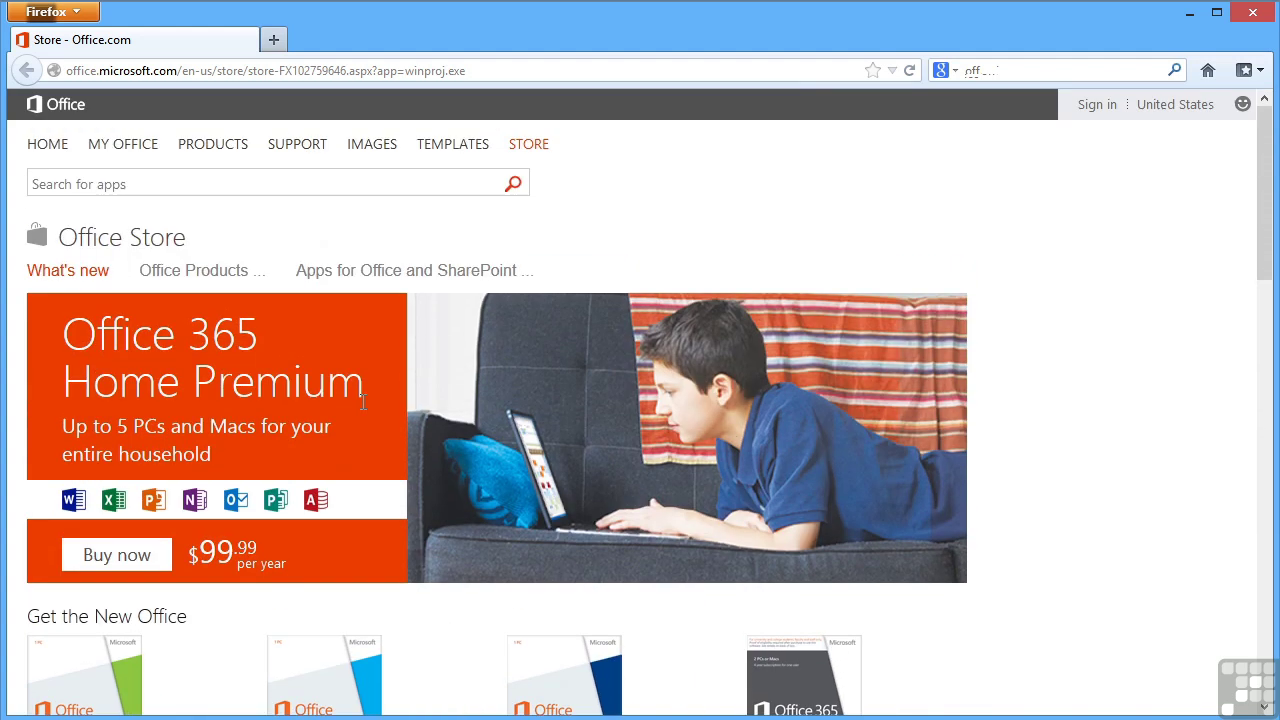
- Search the Office Store for "project" and look through the listed apps
click(240, 174)
text(project)
click(513, 190)
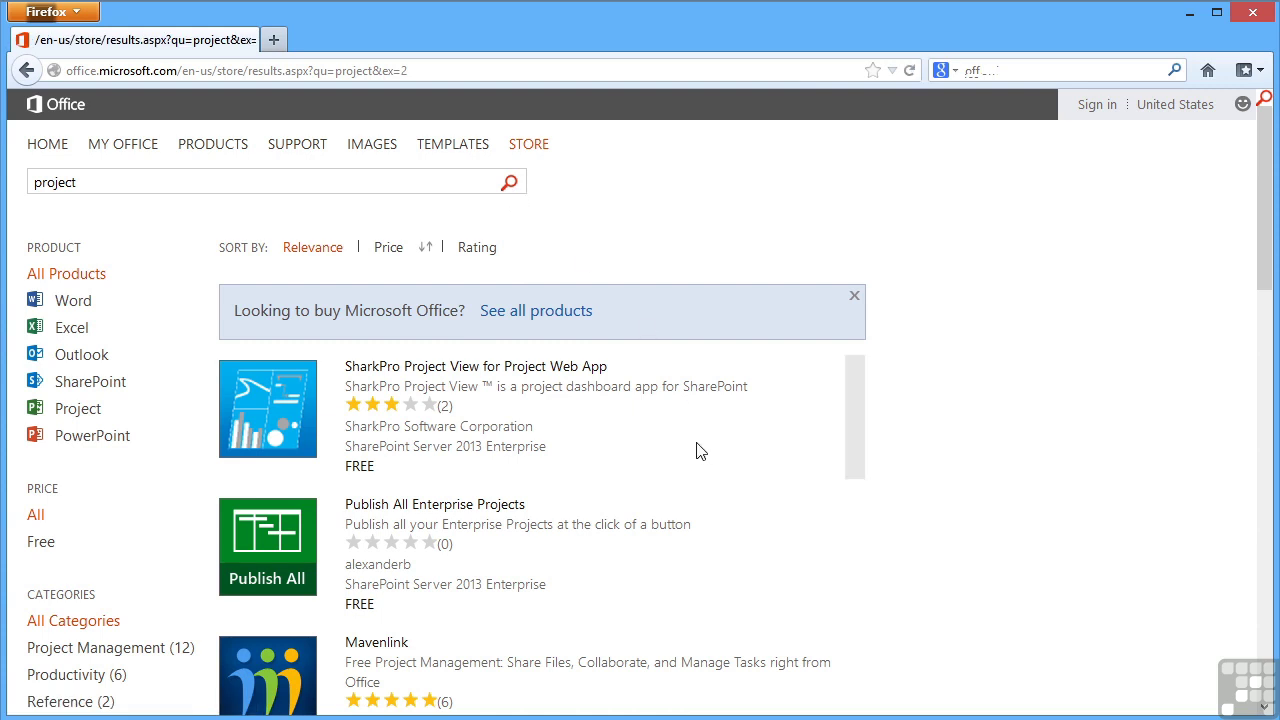
scroll(698, 452, down, 2)
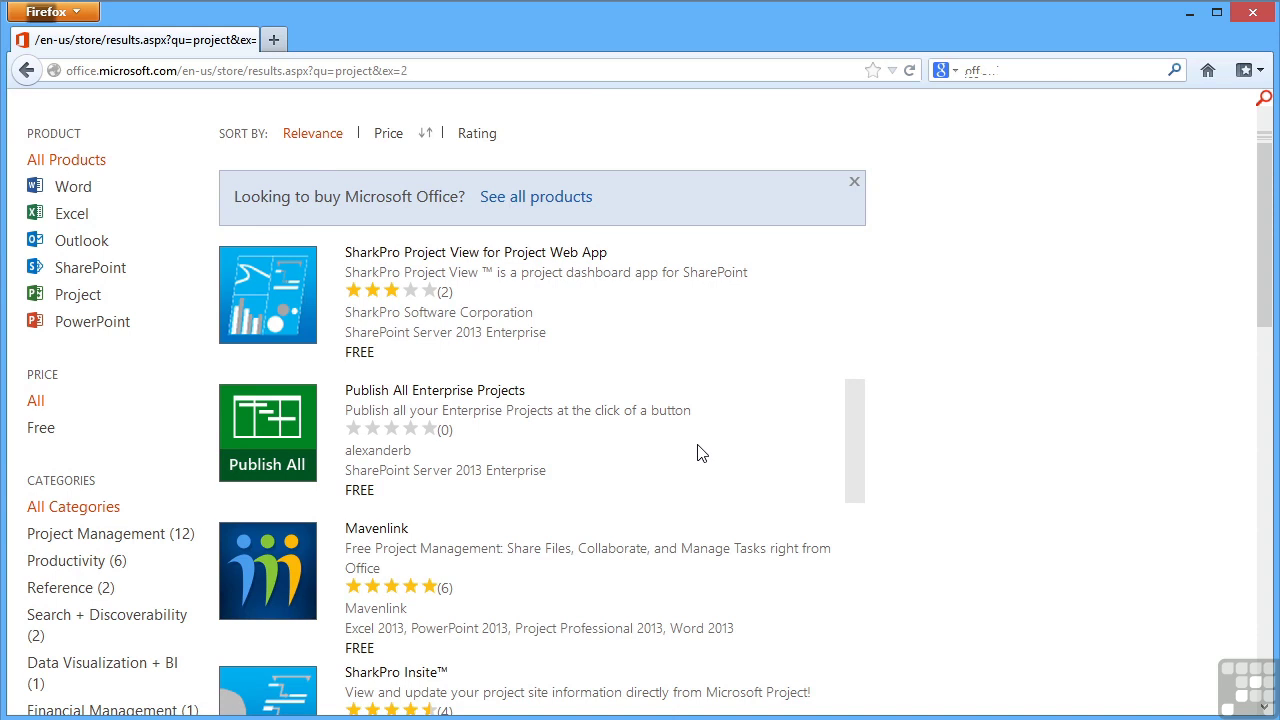
scroll(698, 452, down, 4)
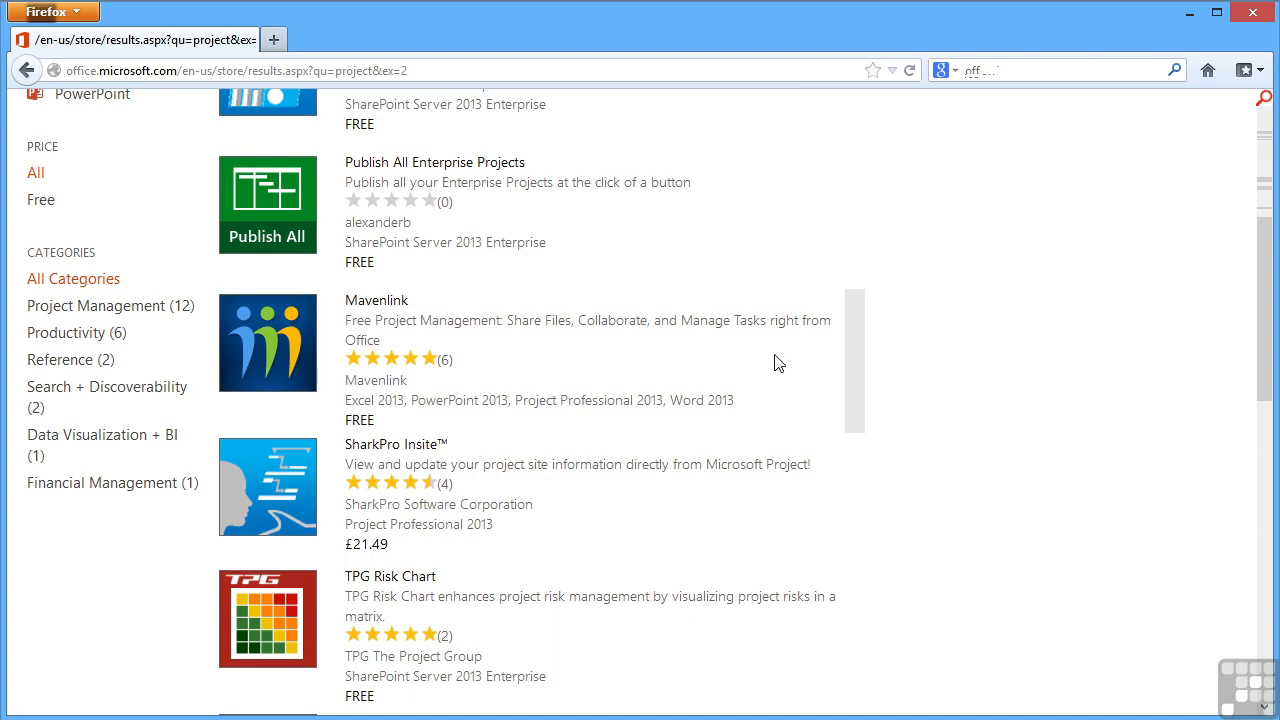
scroll(778, 363, down, 4)
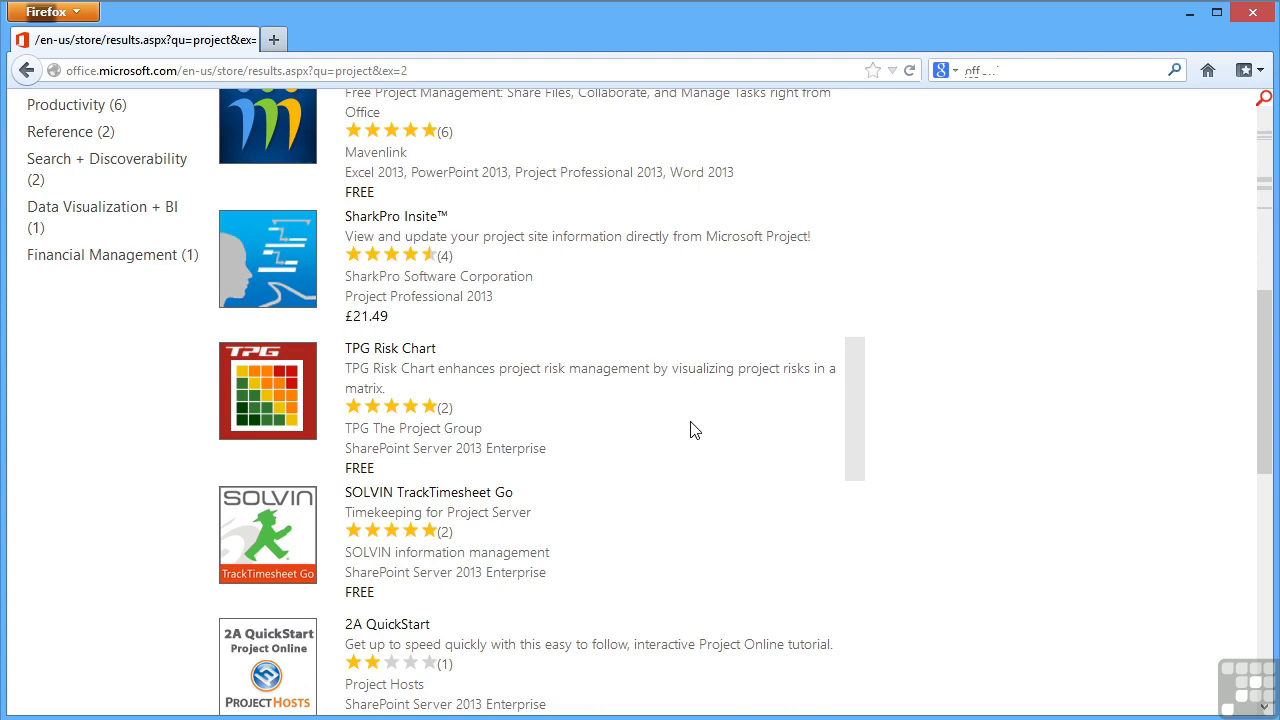
scroll(695, 430, down, 8)
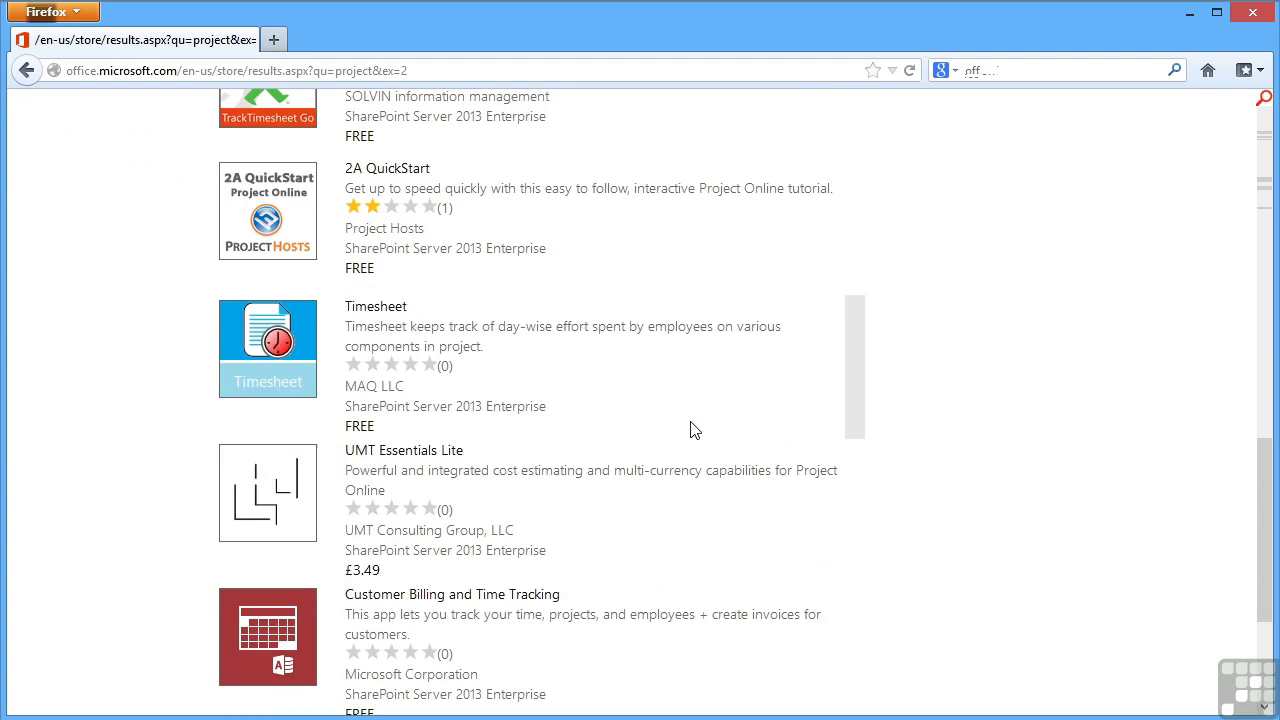
scroll(695, 430, down, 6)
scroll(695, 430, up, 5)
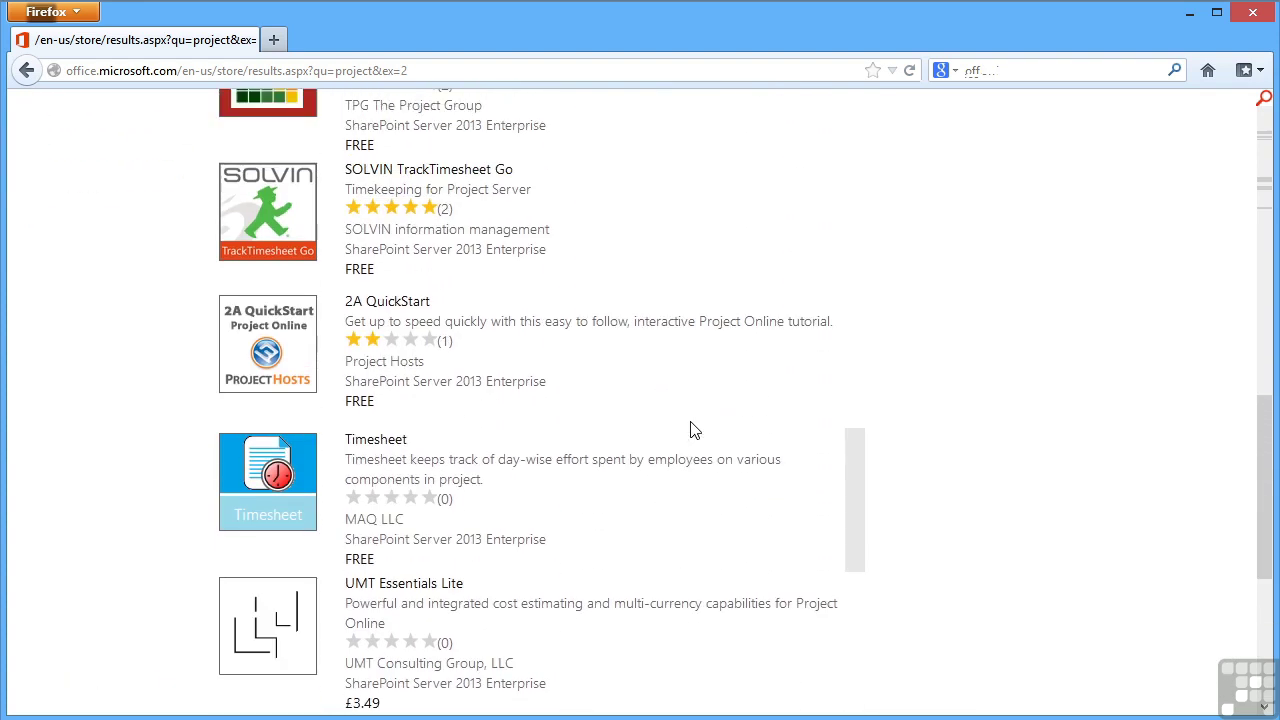
scroll(690, 428, up, 10)
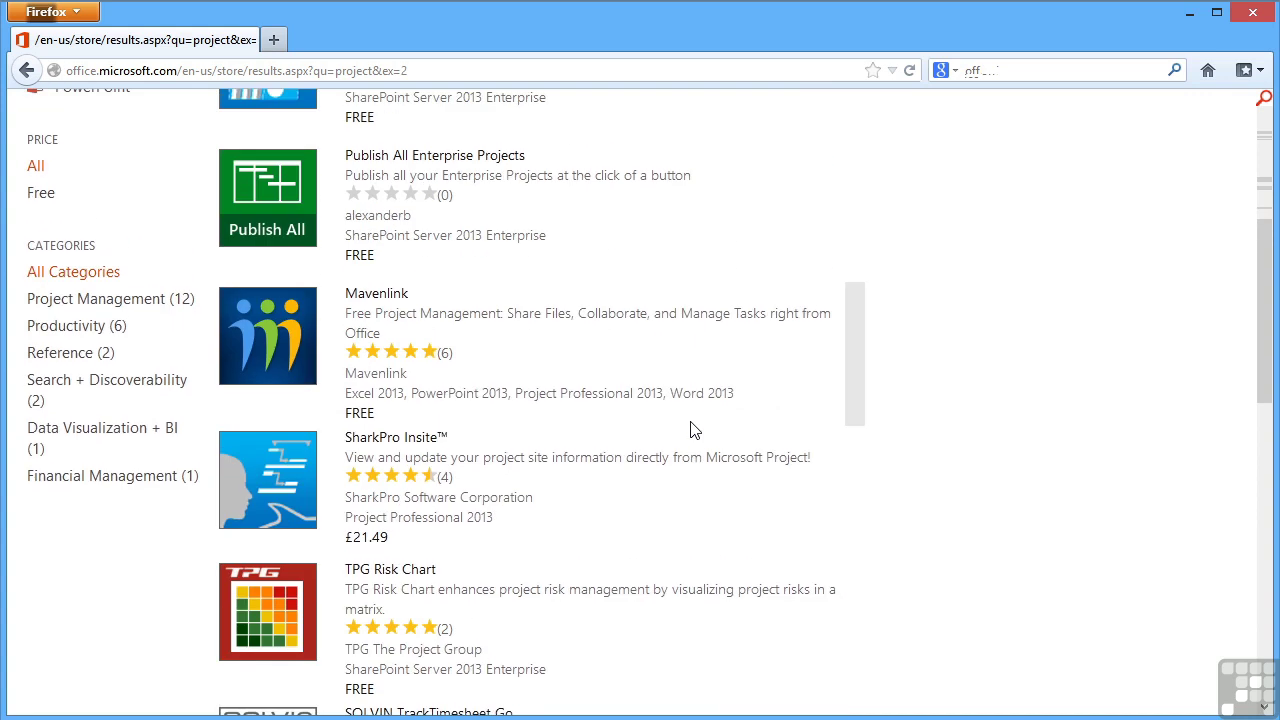
- Open the Mavenlink app's store page and examine its product details and customer reviews
click(390, 298)
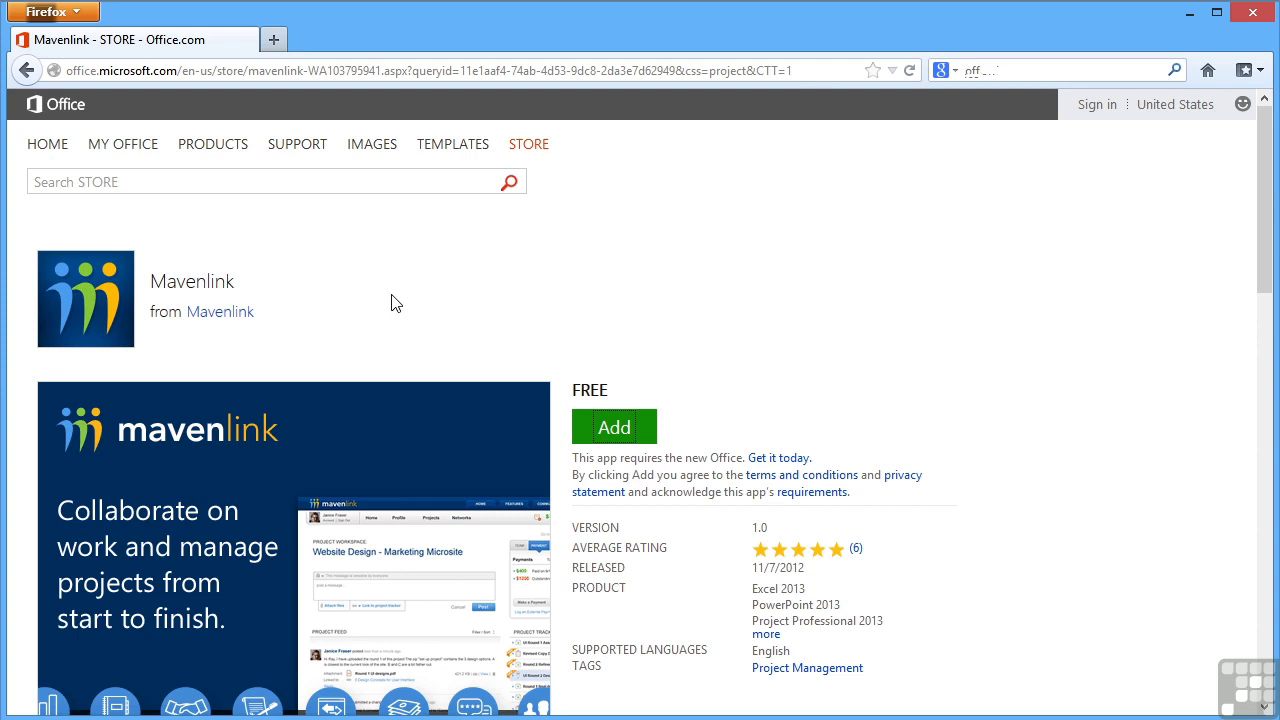
scroll(393, 303, down, 3)
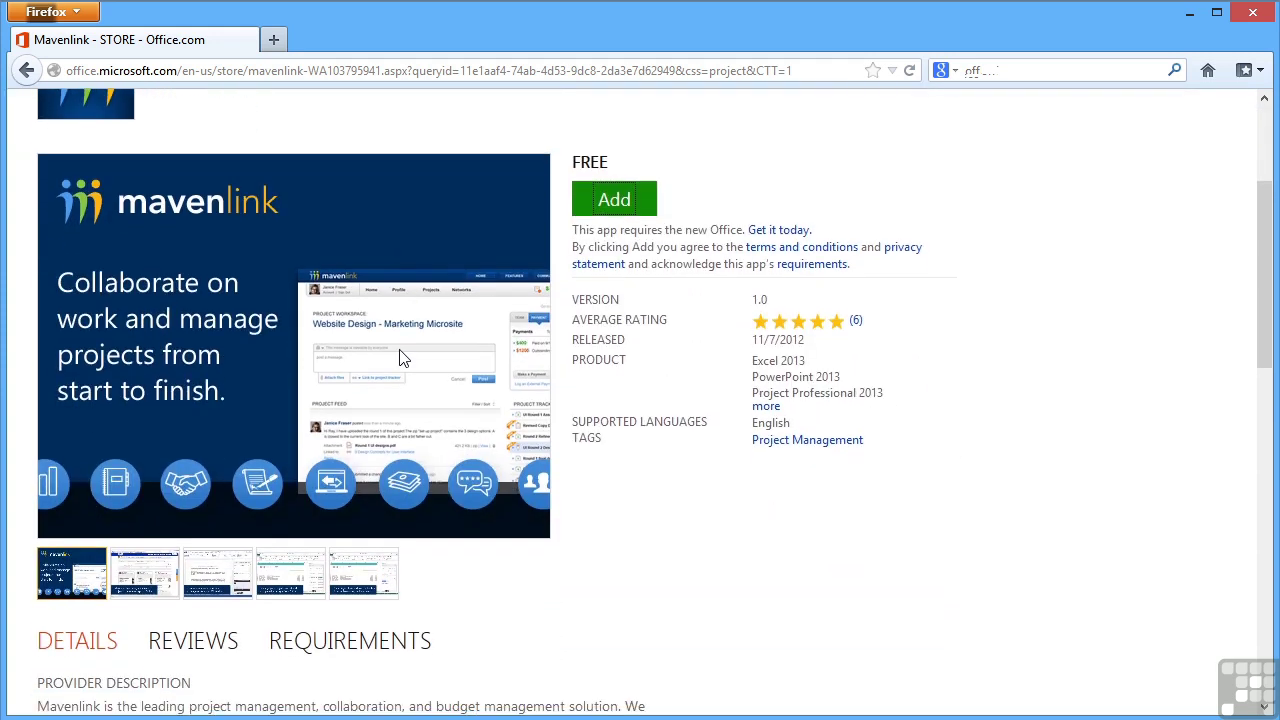
scroll(426, 411, down, 2)
scroll(240, 534, down, 3)
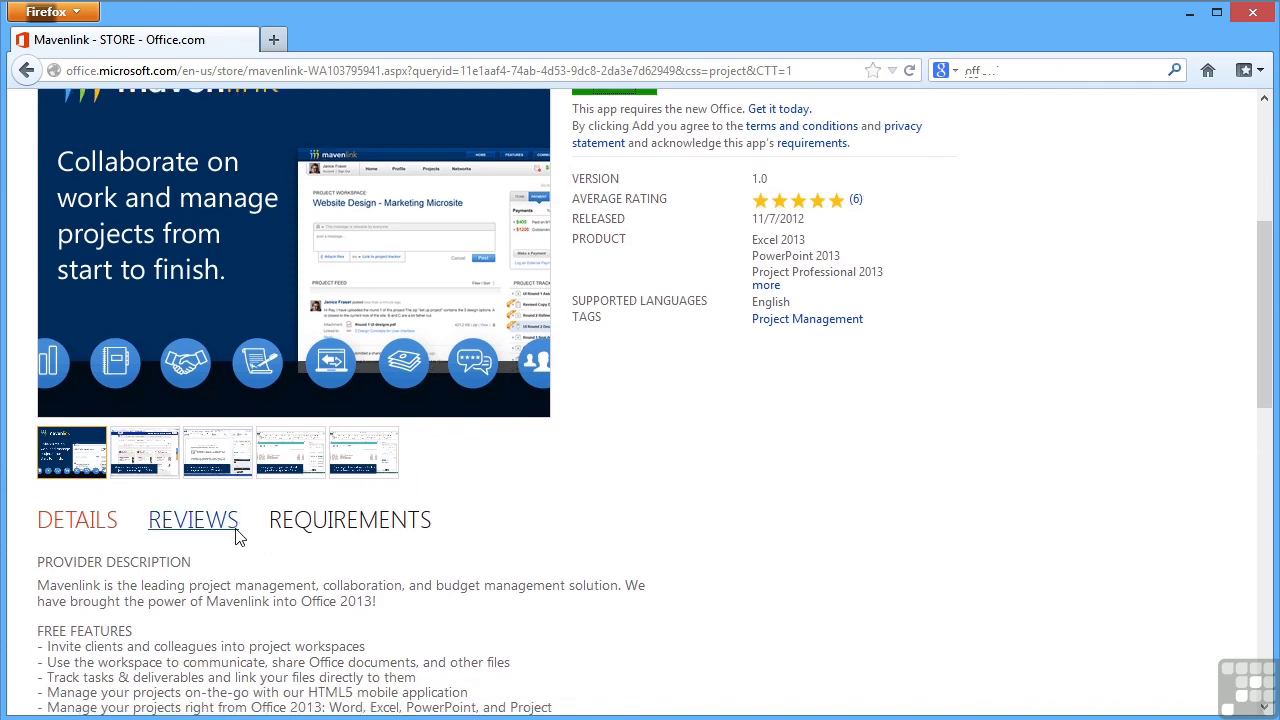
scroll(222, 518, up, 3)
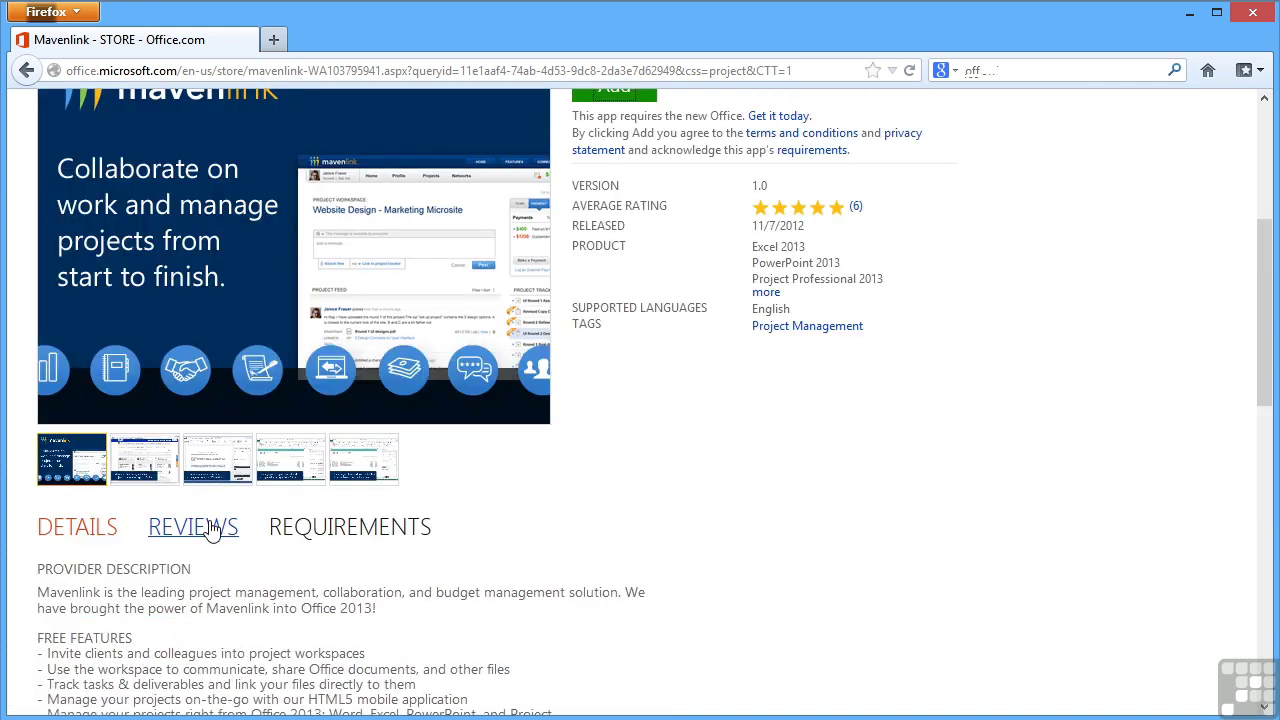
click(214, 527)
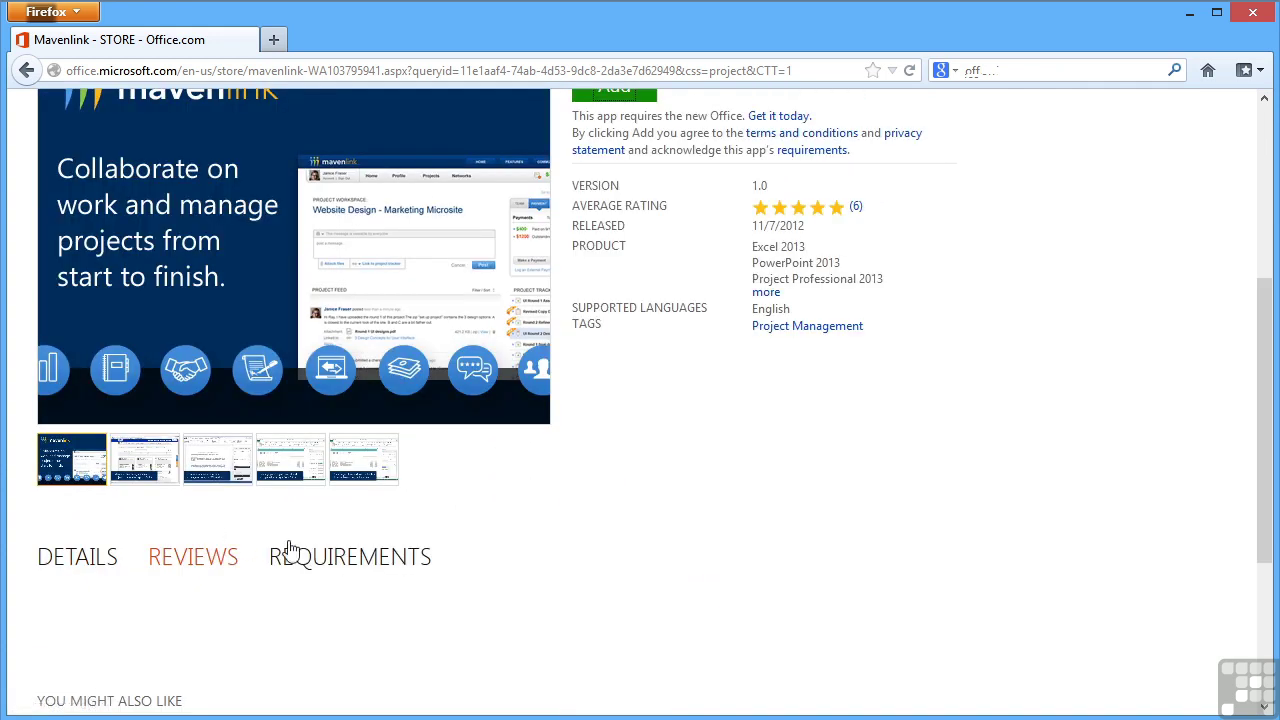
scroll(288, 548, down, 6)
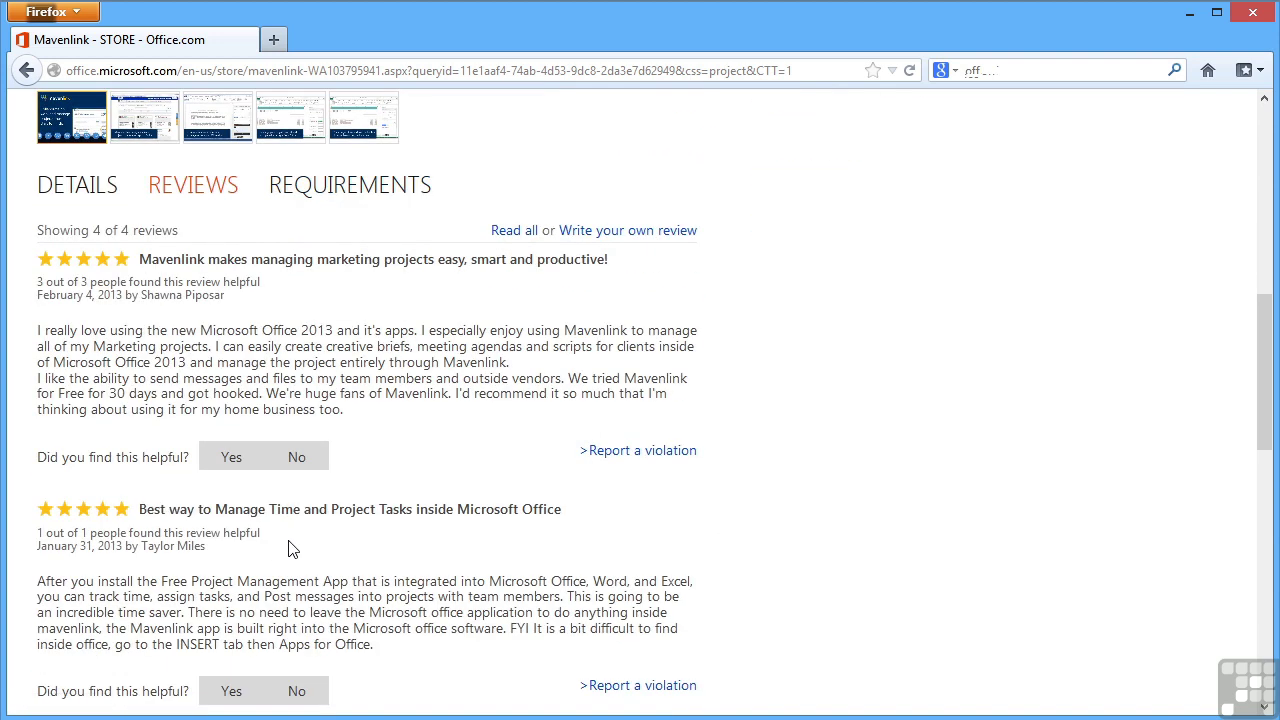
scroll(288, 548, up, 10)
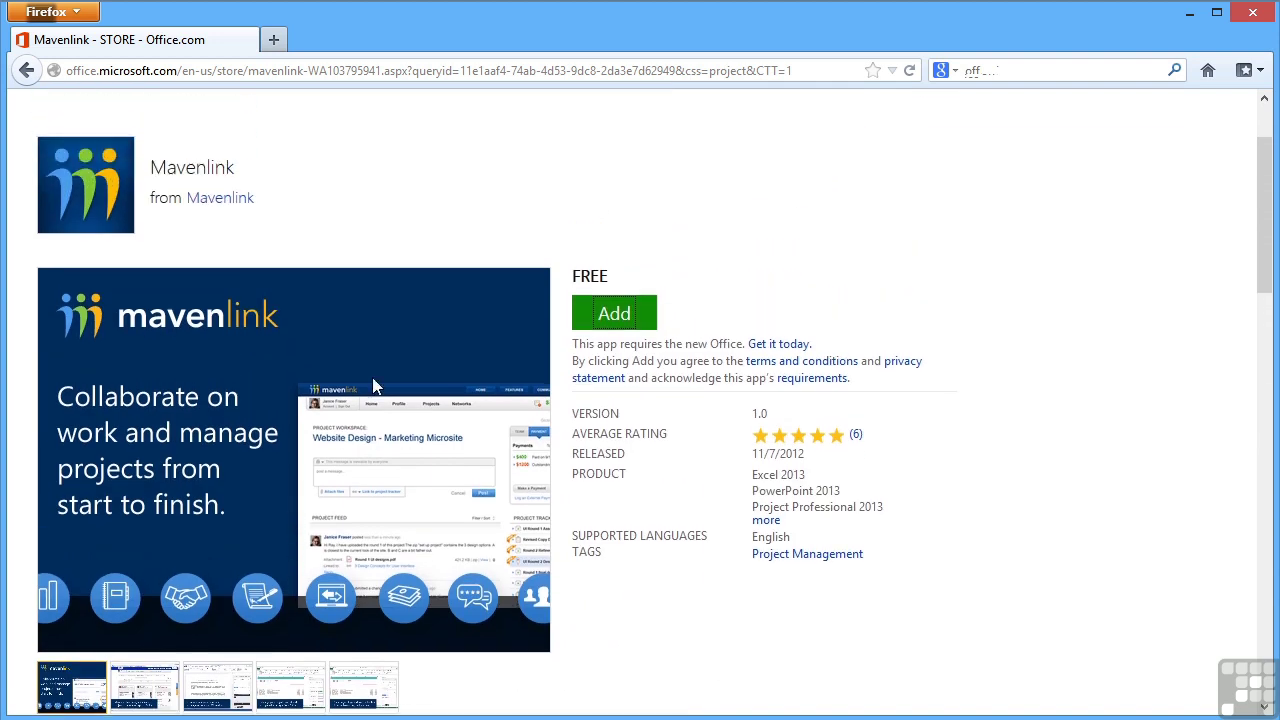
- Add the free Mavenlink app, signing in with the Microsoft account's e-mail and password and confirming the addition
click(626, 313)
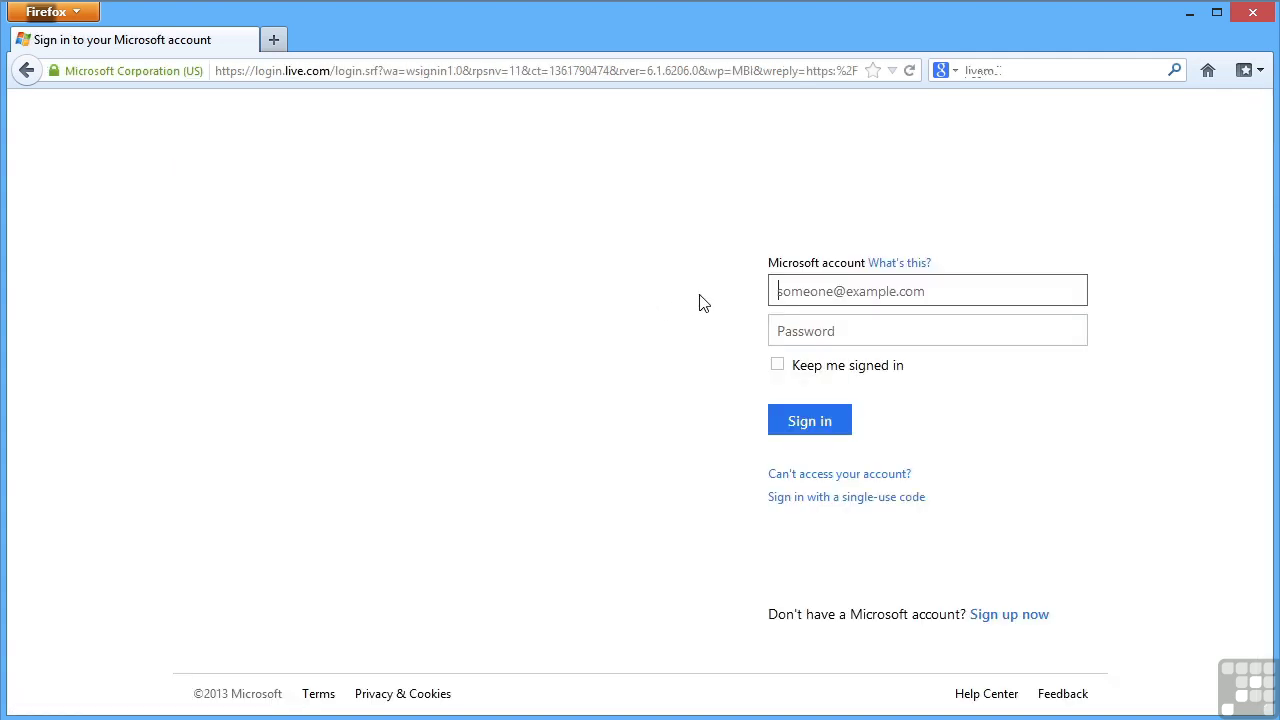
text(guy)
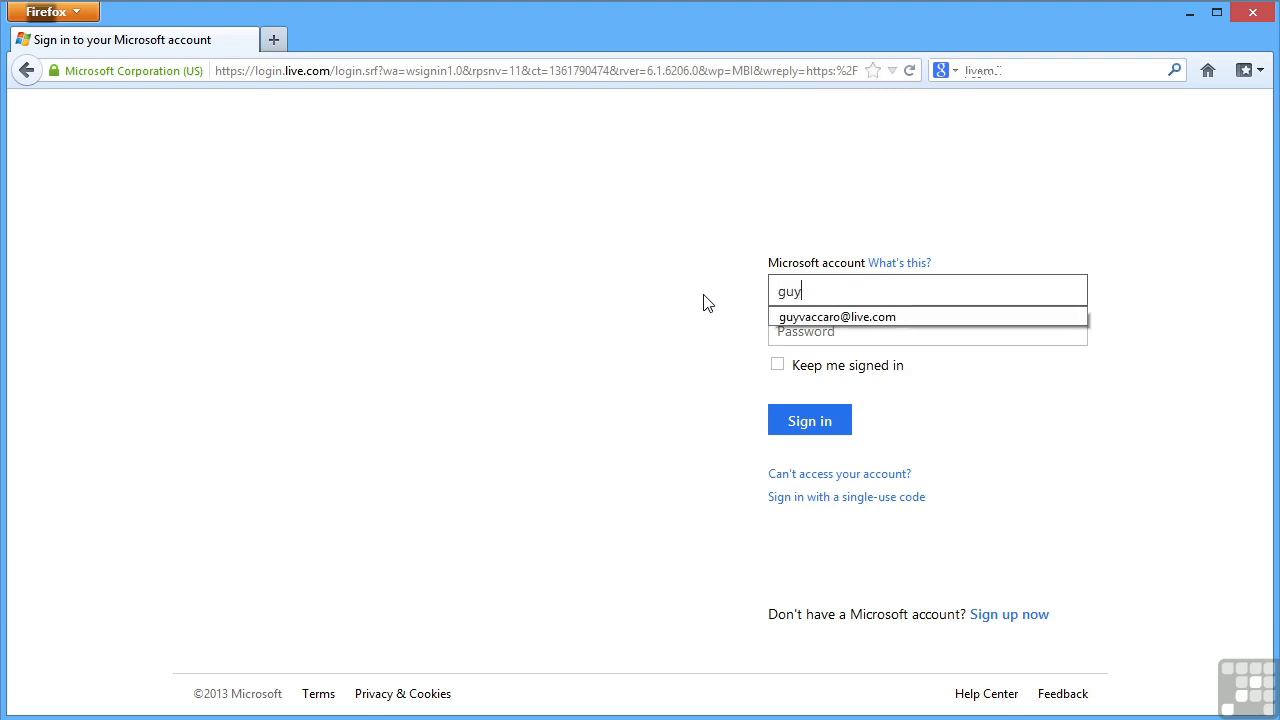
key(Down)
key(Return)
key(Tab)
text(•••••••)
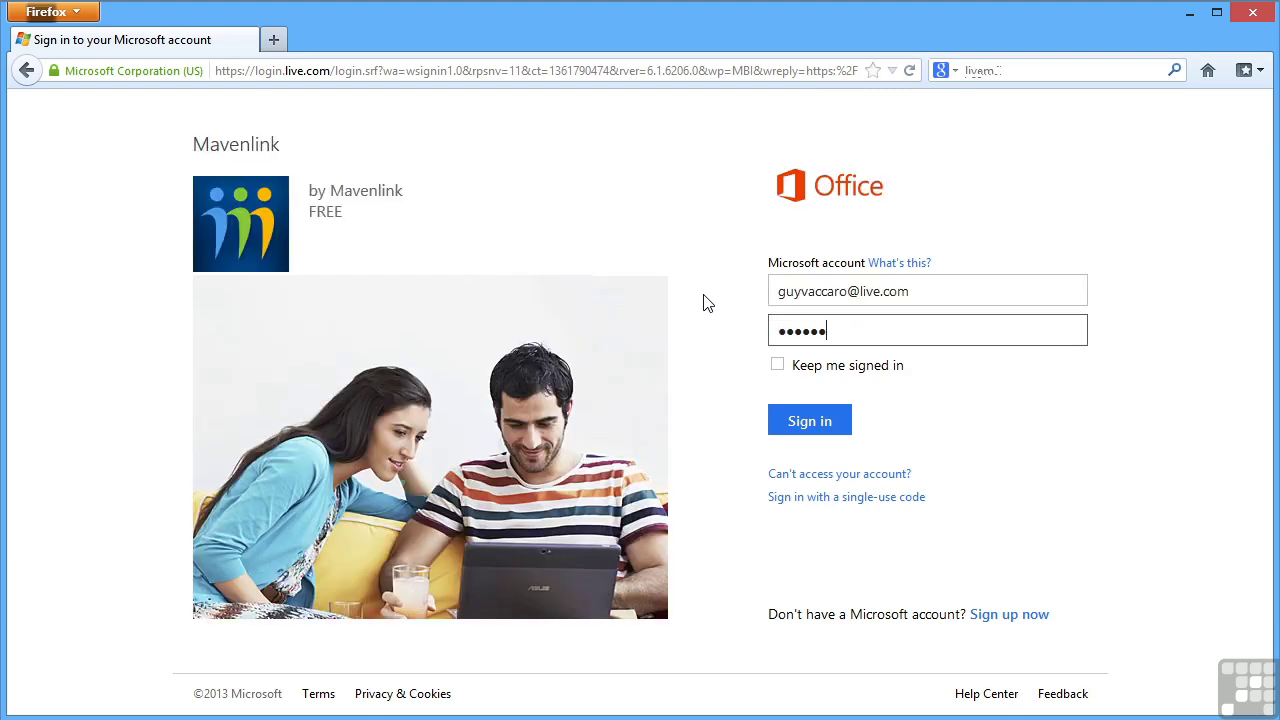
text(•••)
click(810, 421)
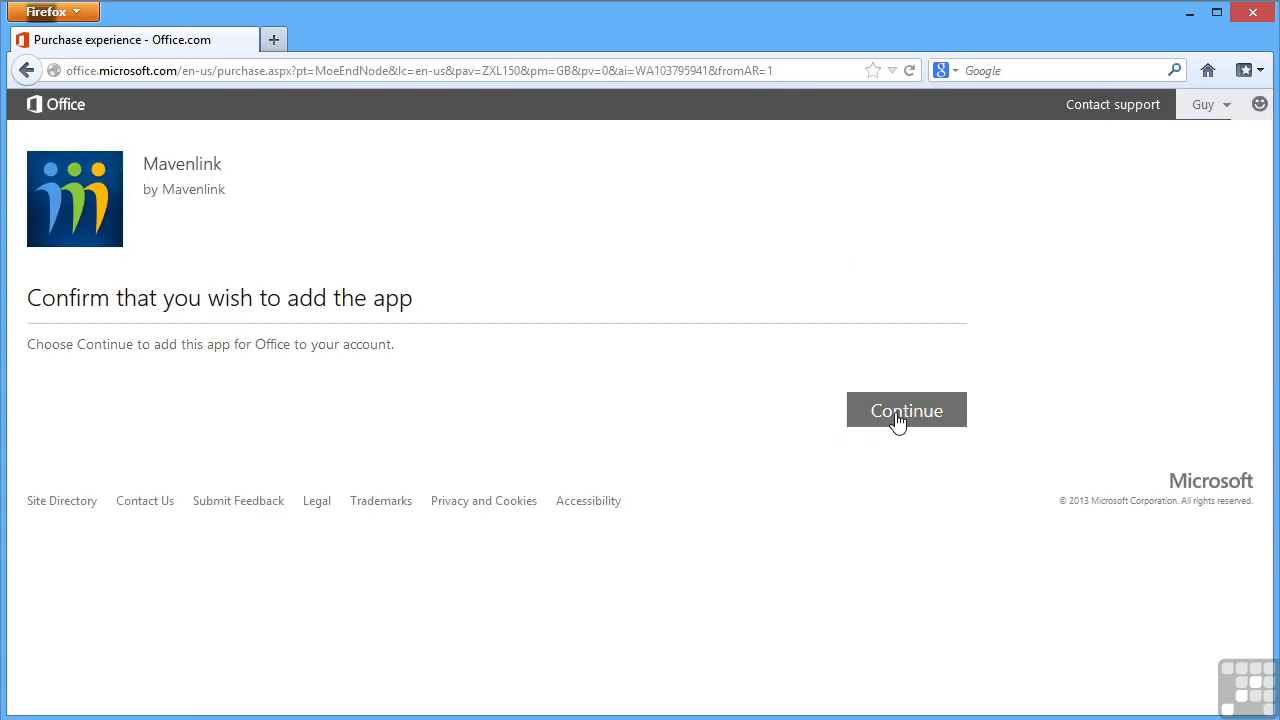
click(897, 418)
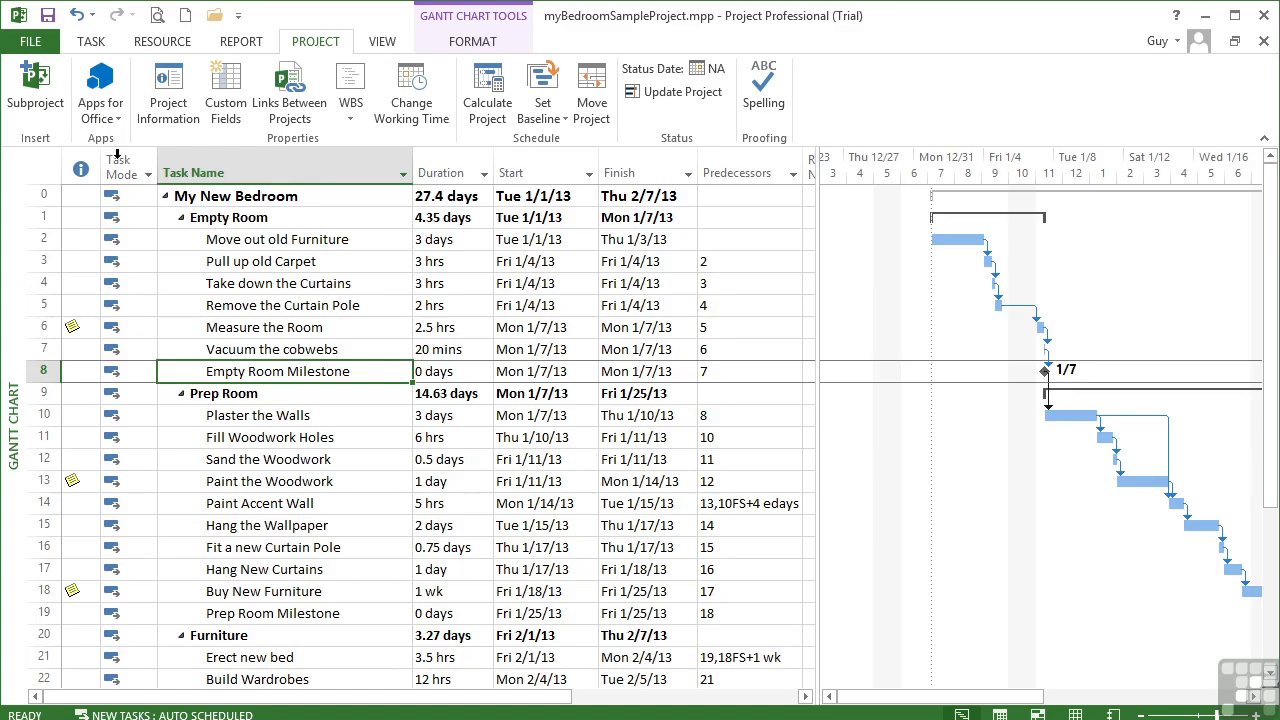
- Switch back to Project and insert the Mavenlink app from My Apps
click(113, 120)
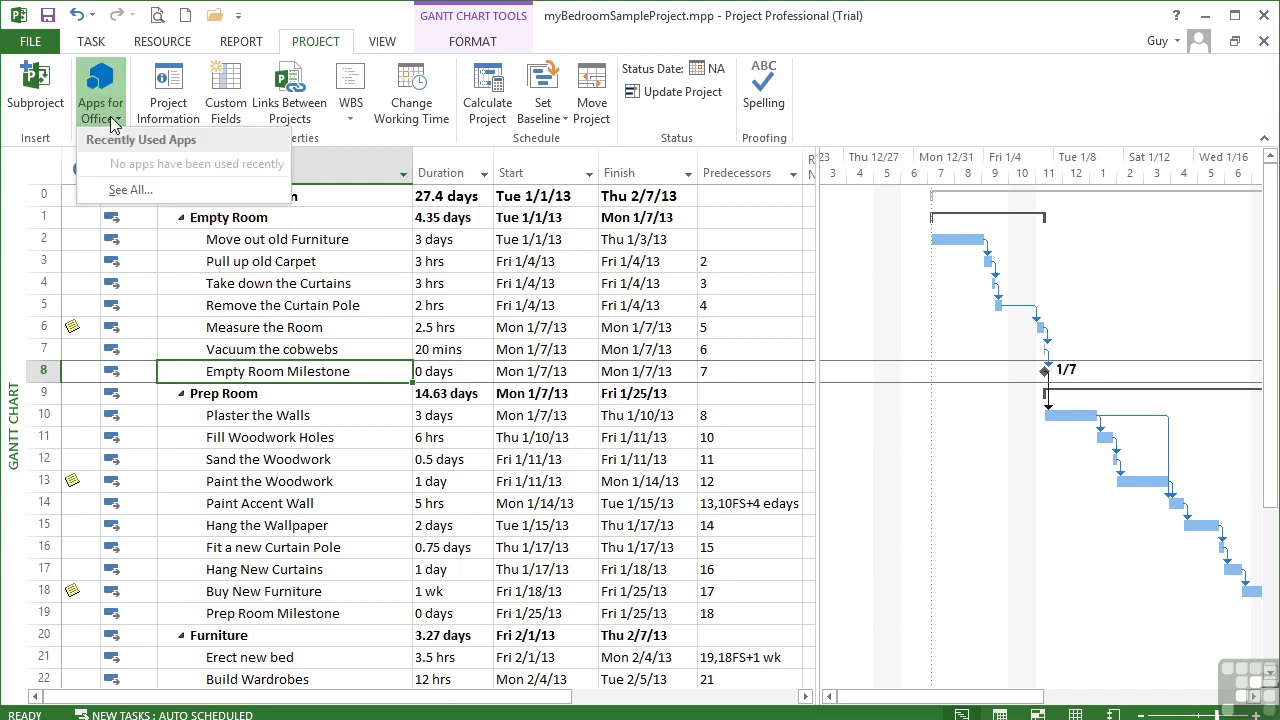
click(131, 191)
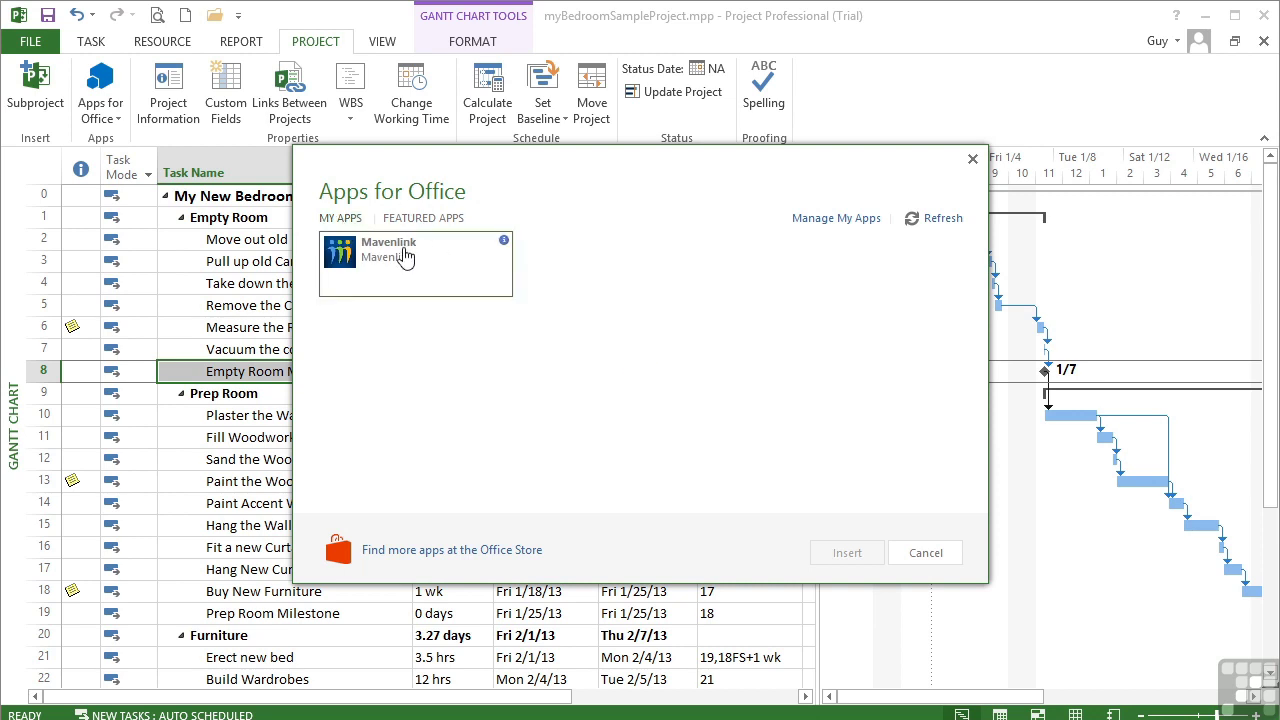
click(405, 257)
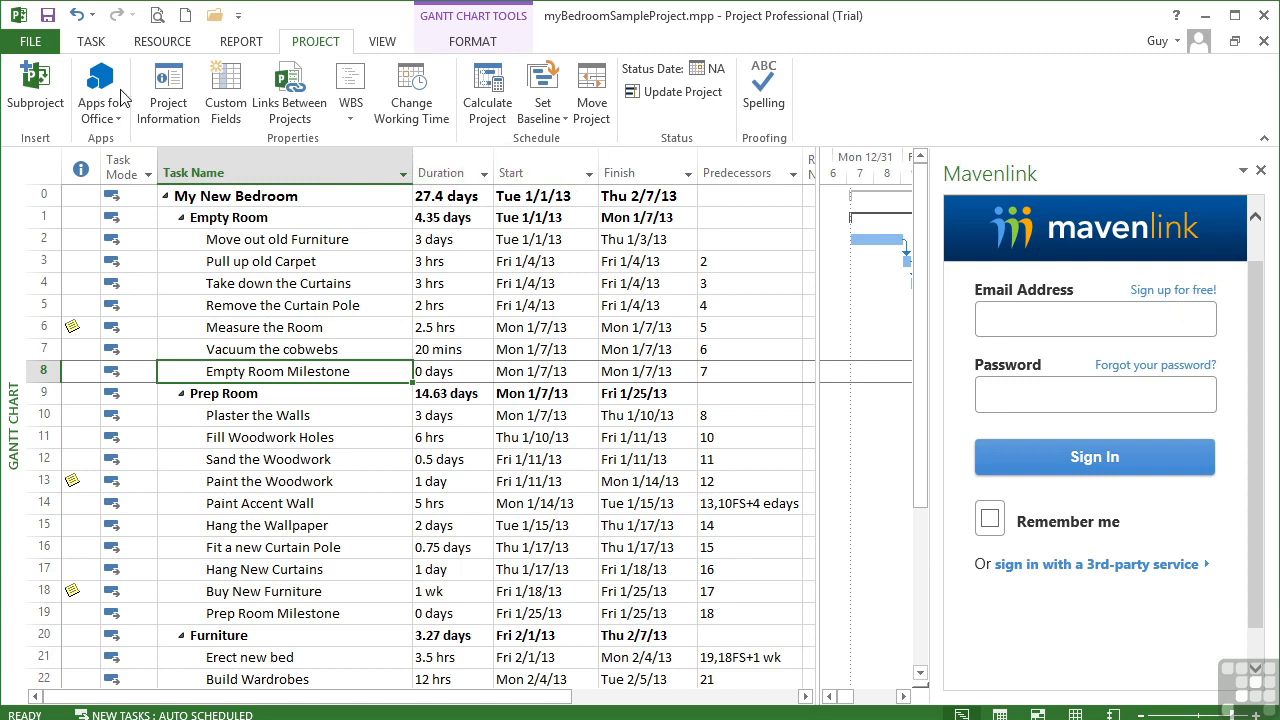
- Check the recently used apps and reopen the Apps for Office list to look through the remaining featured apps
click(118, 120)
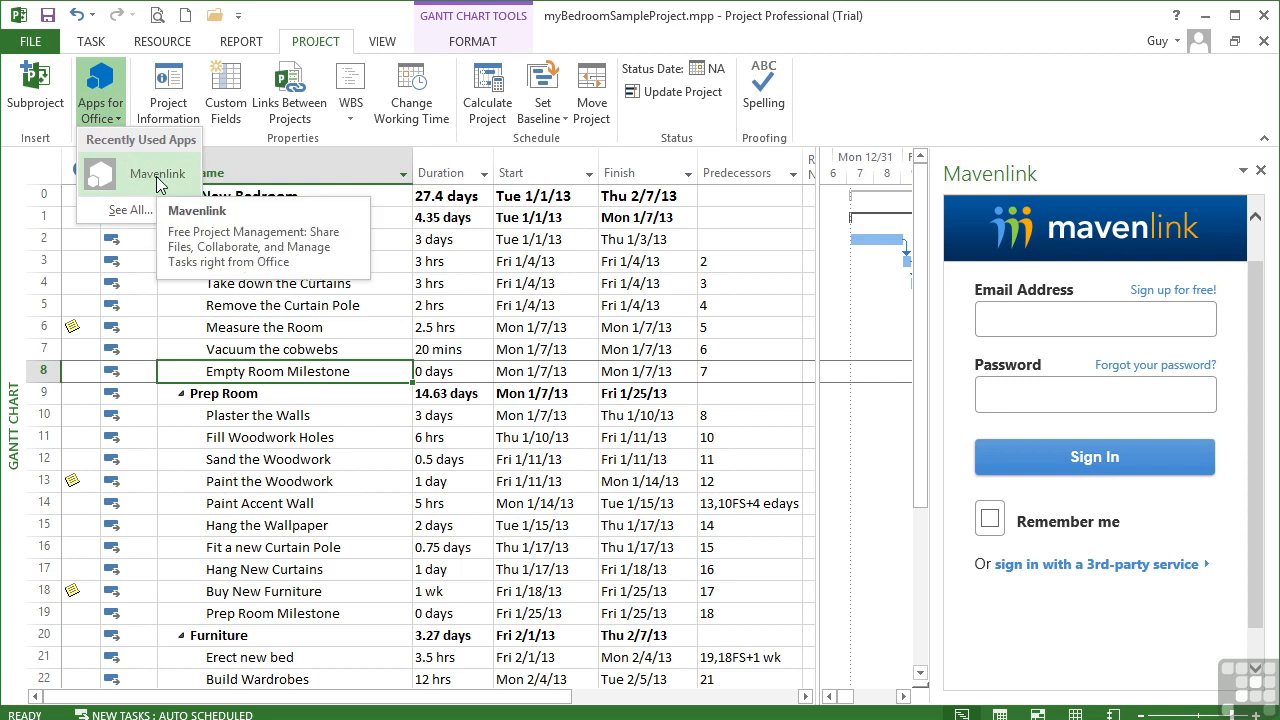
click(130, 210)
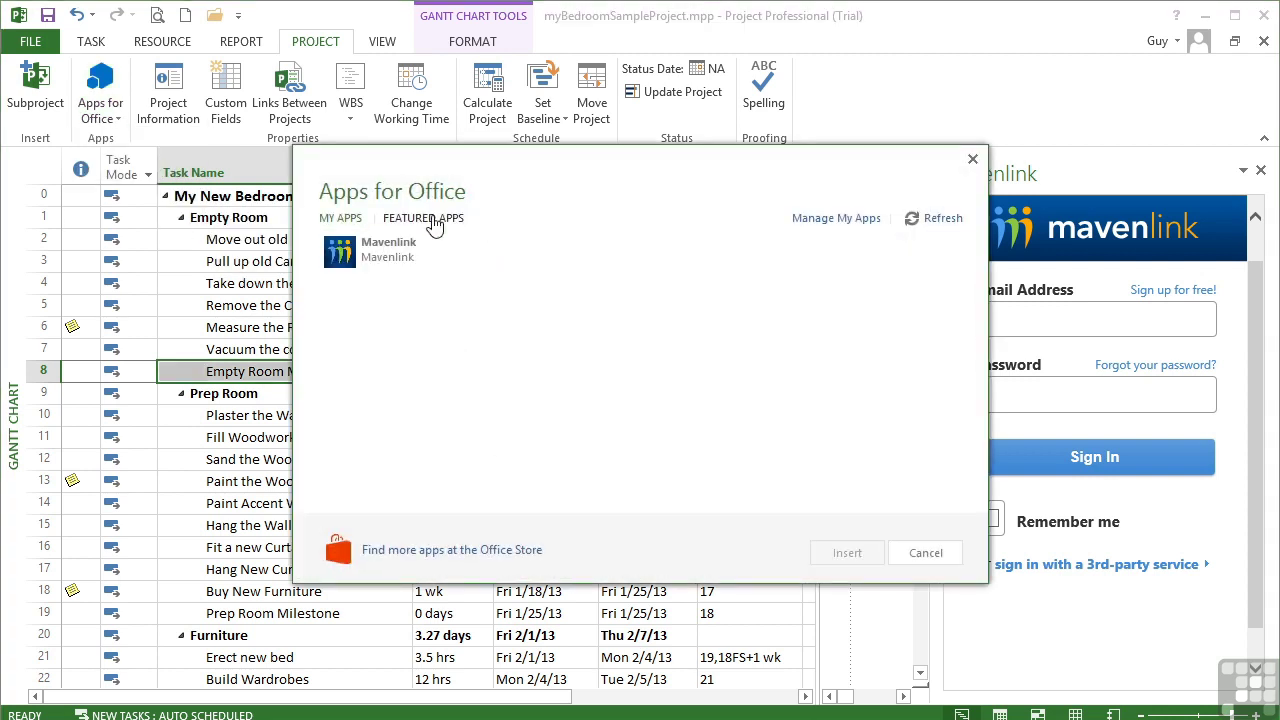
click(434, 222)
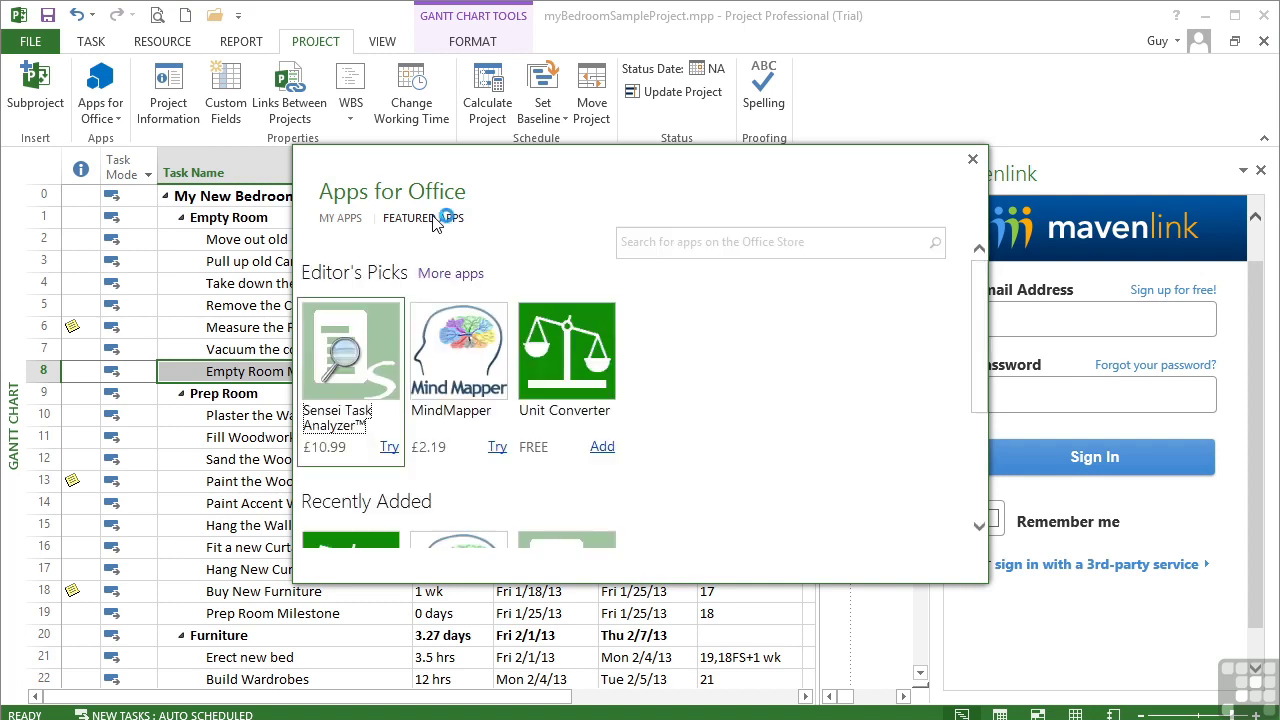
scroll(685, 360, down, 1)
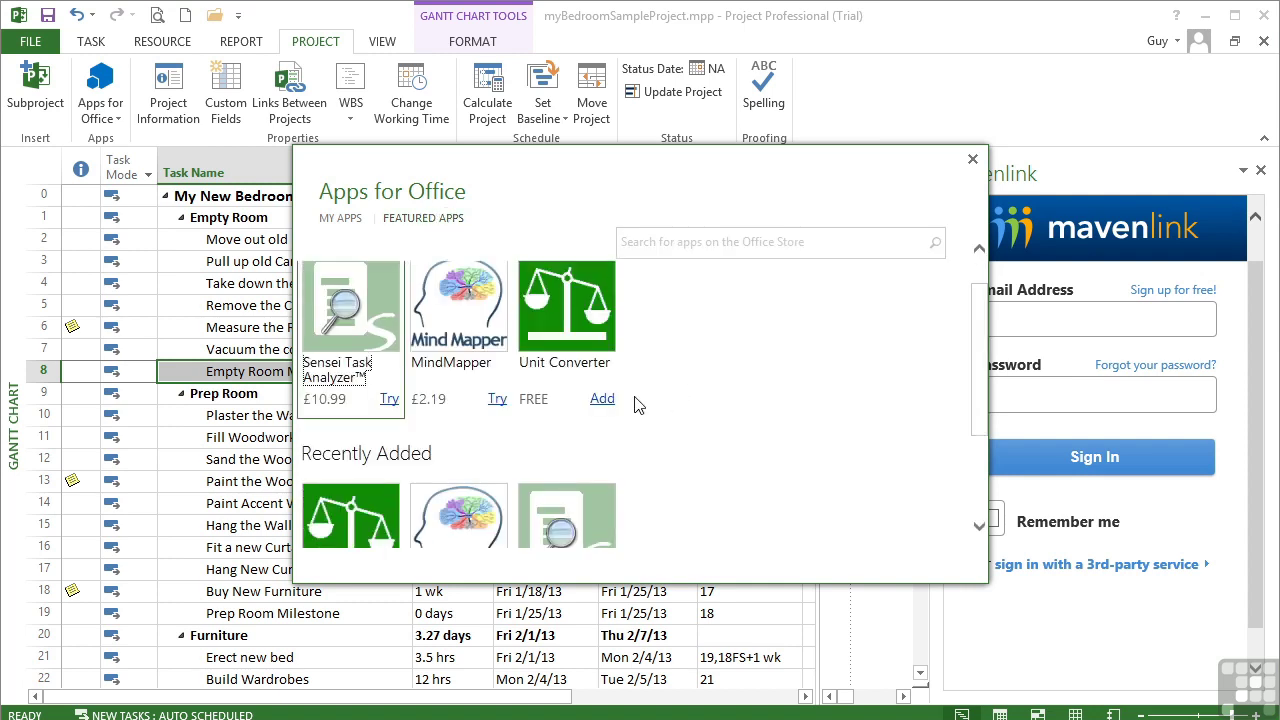
scroll(655, 400, up, 1)
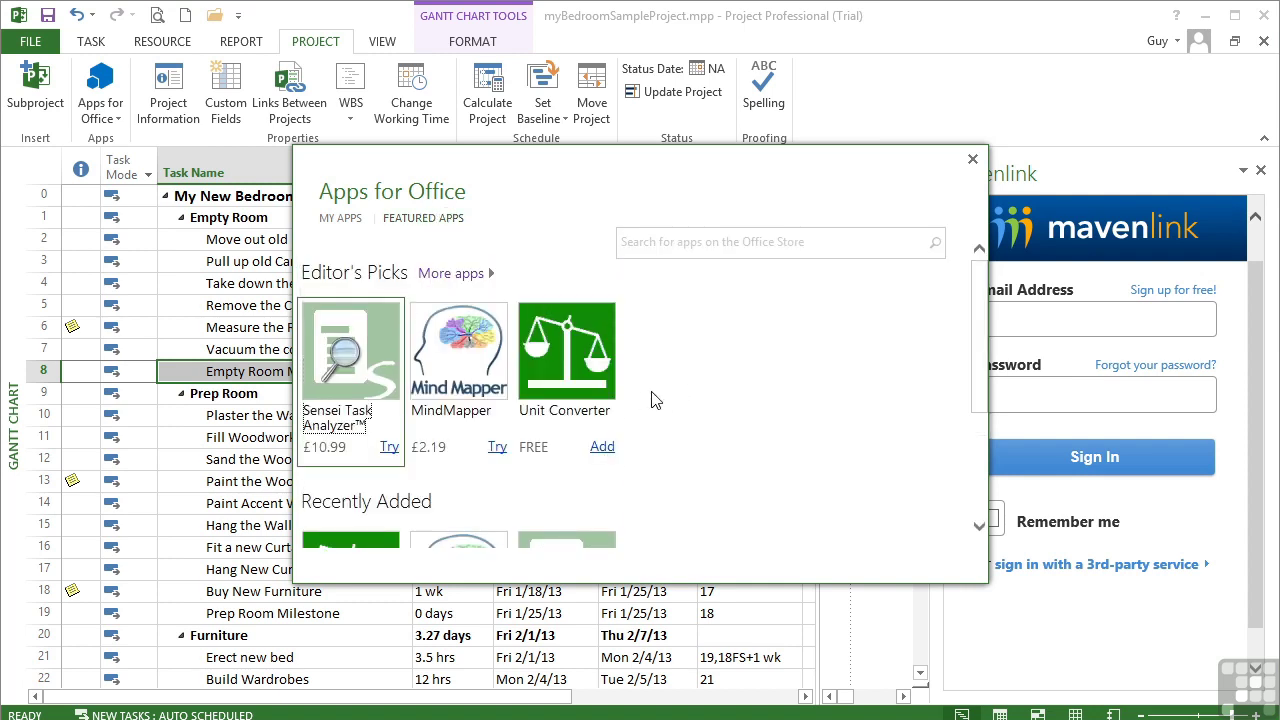